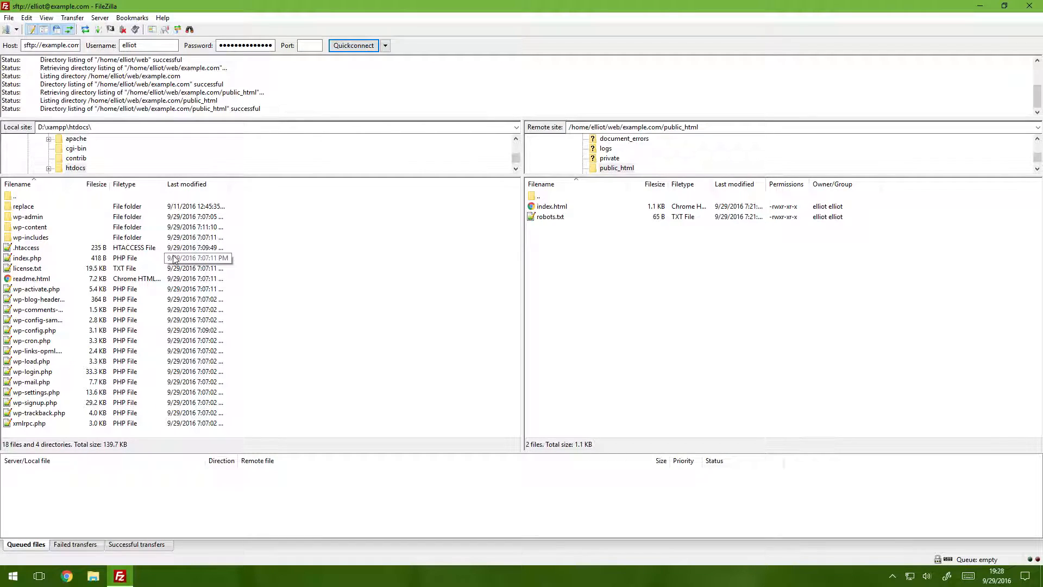
# Select the local items from wp-admin through xmlrpc.php and create a remote directory named new inside public_html
pyautogui.click(43, 217)
pyautogui.keyDown('shift'); pyautogui.click(33, 423); pyautogui.keyUp('shift')
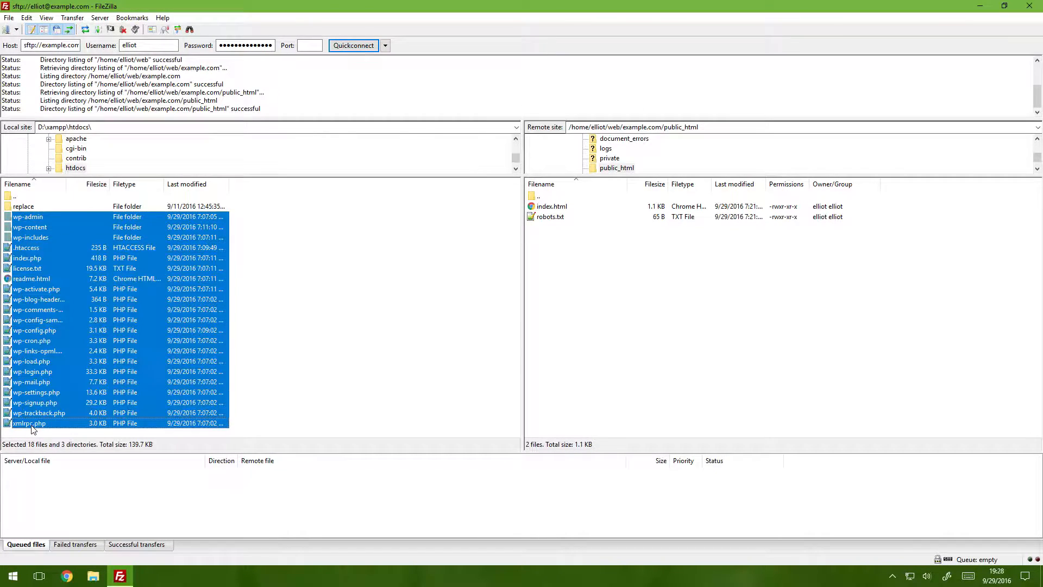
pyautogui.rightClick(576, 263)
pyautogui.click(631, 307)
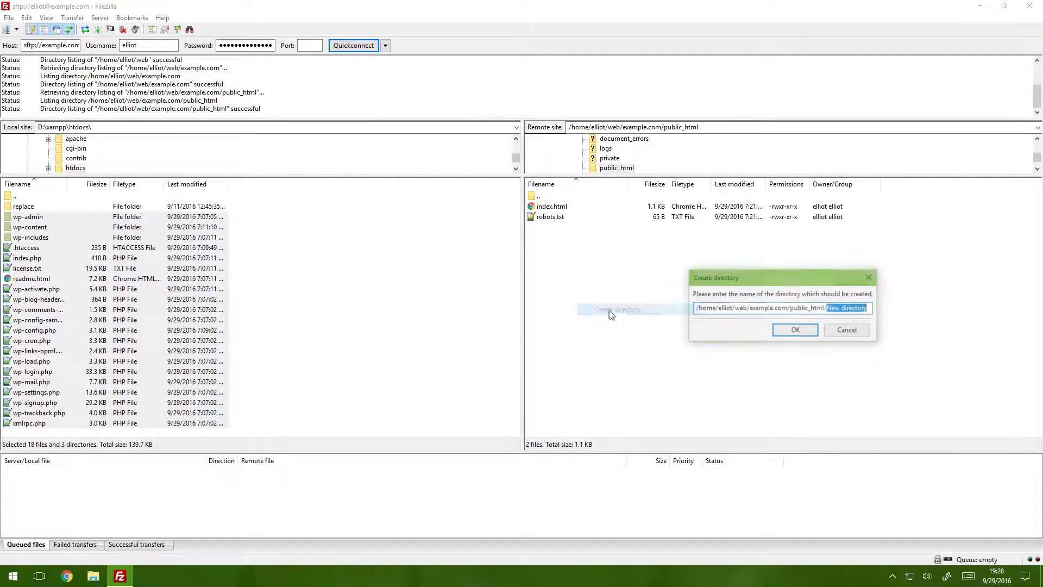
pyautogui.write('now')
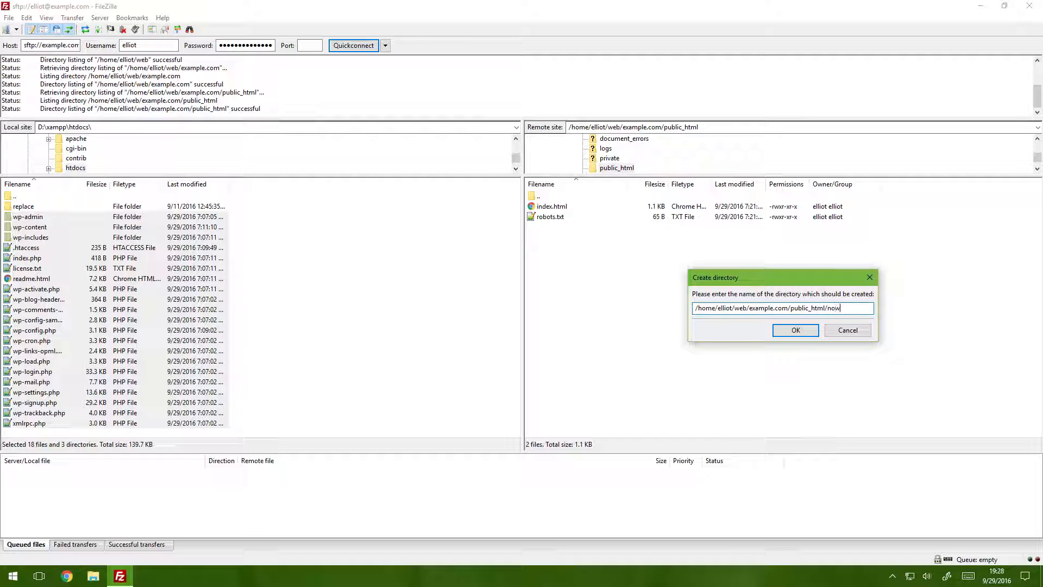
pyautogui.press('BackSpace')
pyautogui.press('BackSpace')
pyautogui.write('ew')
pyautogui.press('Return')
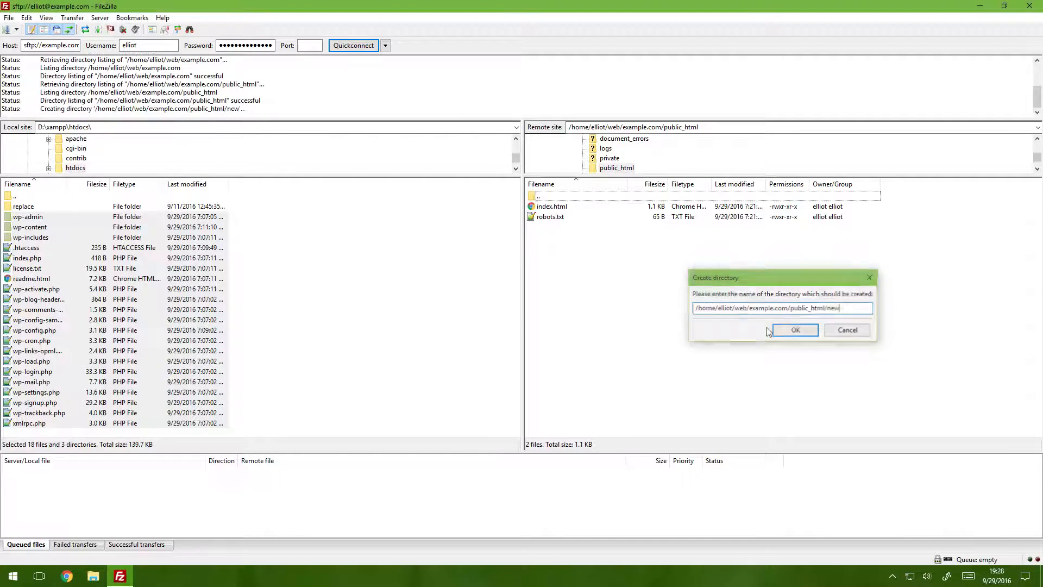
# Open the remote new directory and upload the selected local WordPress files and folders into it
pyautogui.doubleClick(570, 206)
pyautogui.rightClick(142, 281)
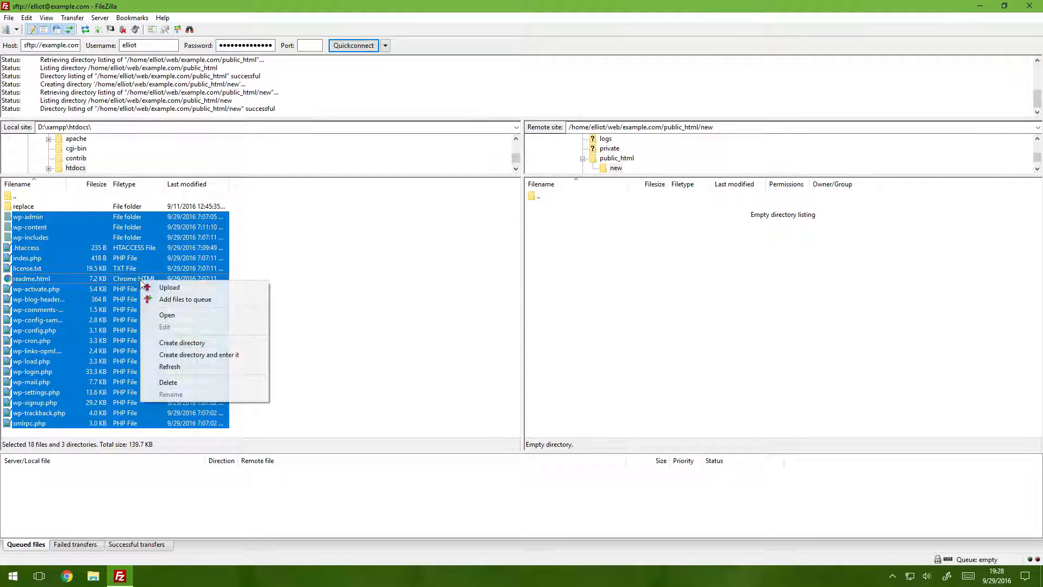
pyautogui.click(163, 286)
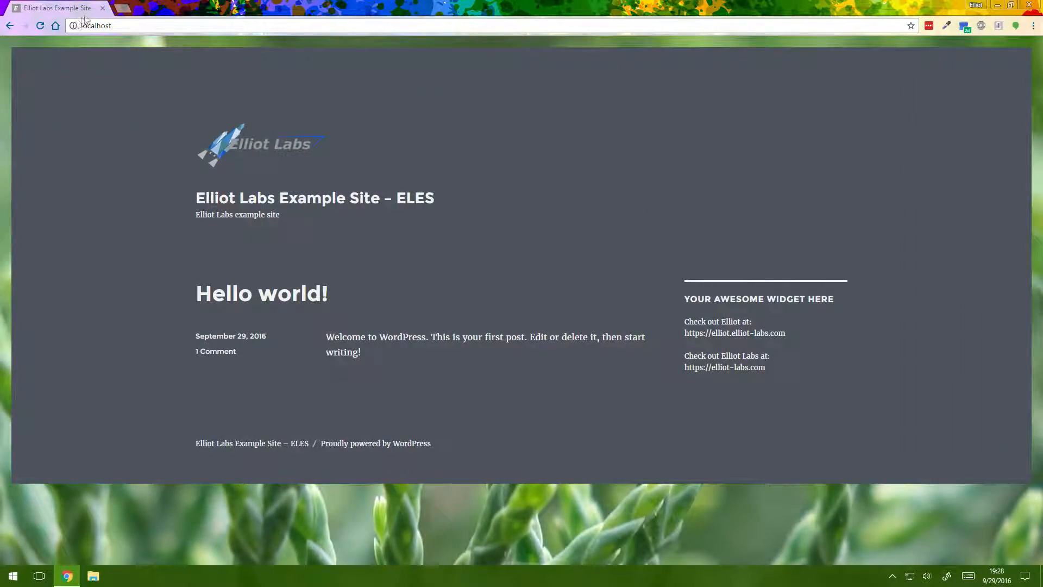
pyautogui.click(90, 25)
pyautogui.click(123, 7)
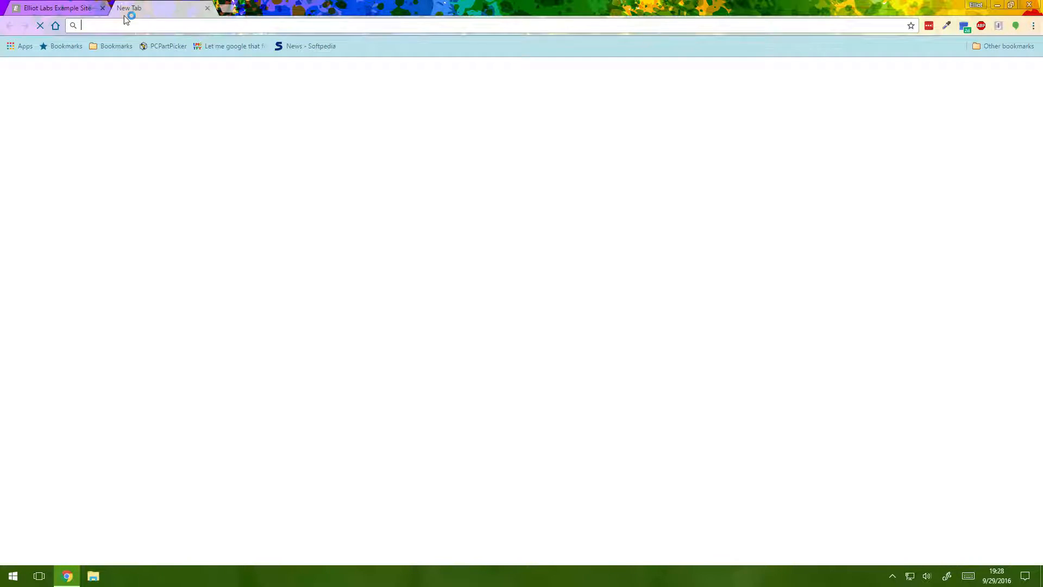
pyautogui.write('exampl')
pyautogui.press('Return')
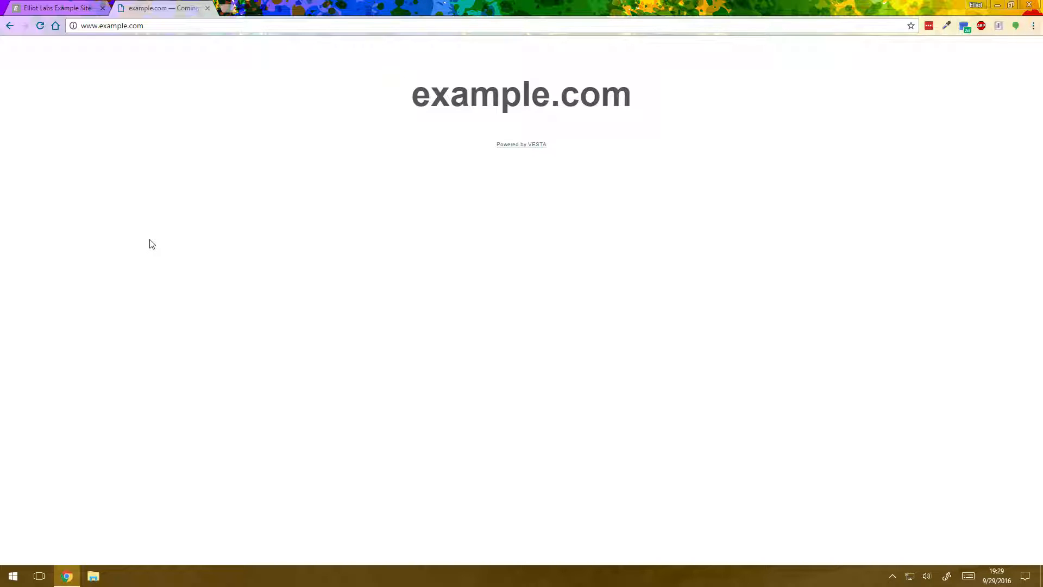
# Examine the localhost site's title, tagline, post heading, widget text and address, and compare its address with the example.com page
pyautogui.click(50, 7)
pyautogui.moveTo(73, 25); pyautogui.dragTo(161, 200)
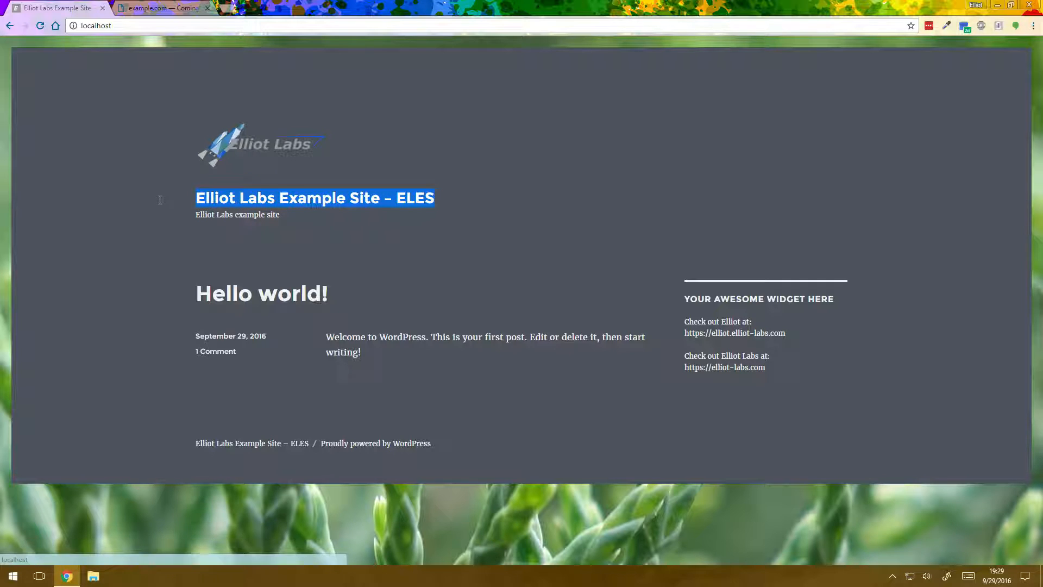
pyautogui.moveTo(338, 302); pyautogui.dragTo(174, 261)
pyautogui.moveTo(342, 157); pyautogui.dragTo(174, 226)
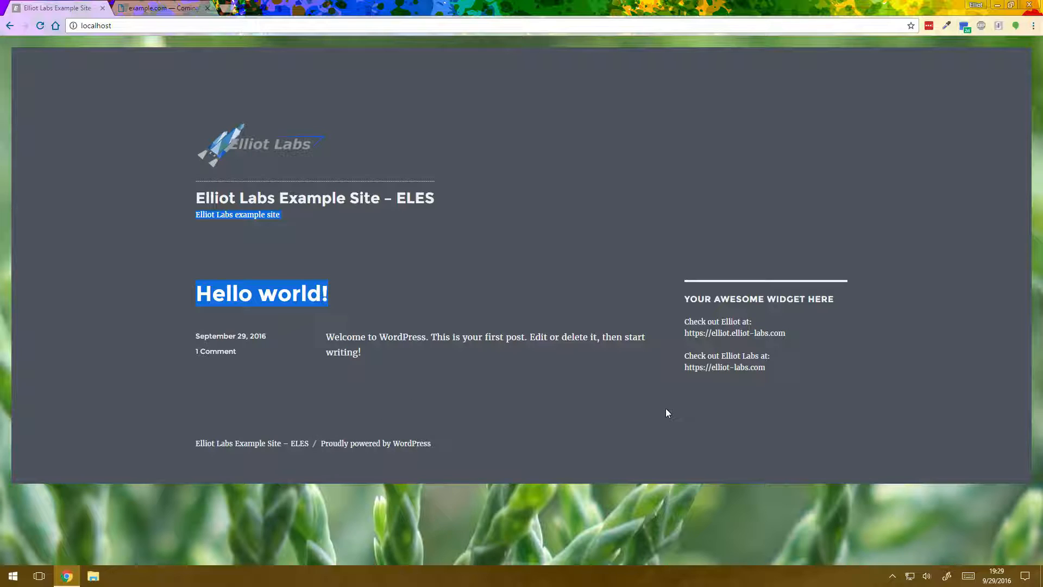
pyautogui.moveTo(684, 298); pyautogui.dragTo(772, 400)
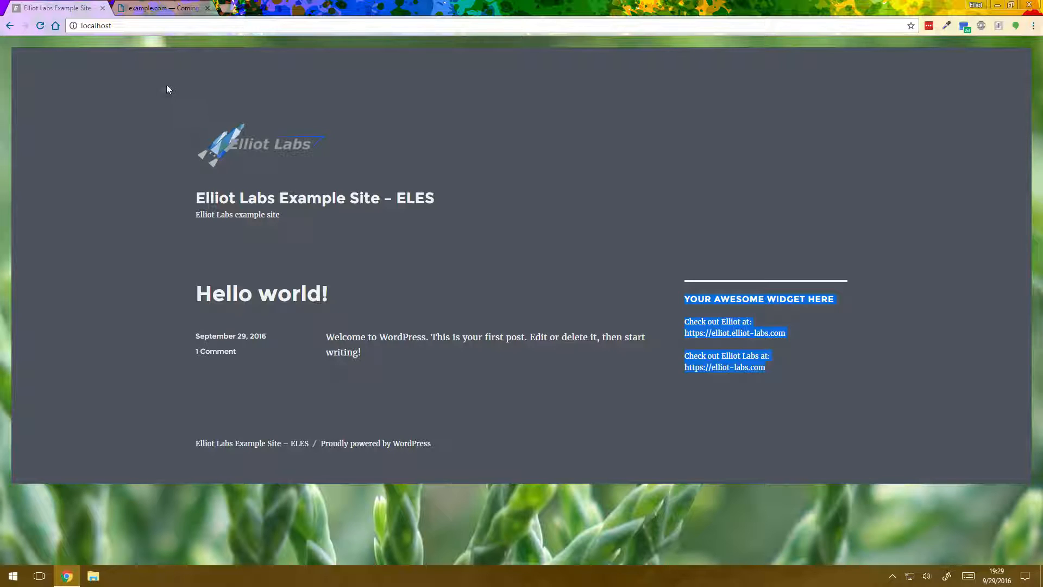
pyautogui.click(101, 25)
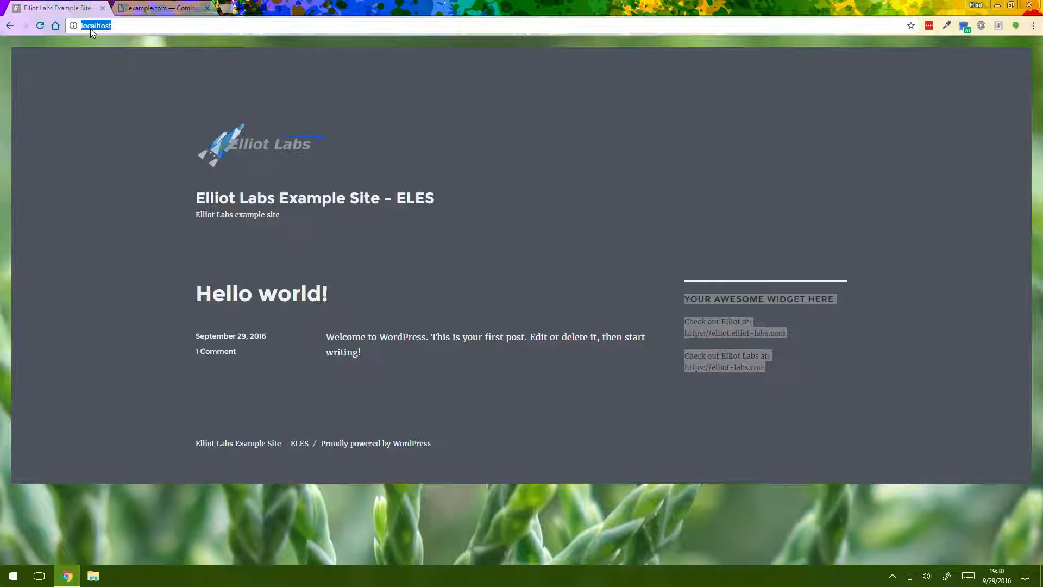
pyautogui.click(134, 7)
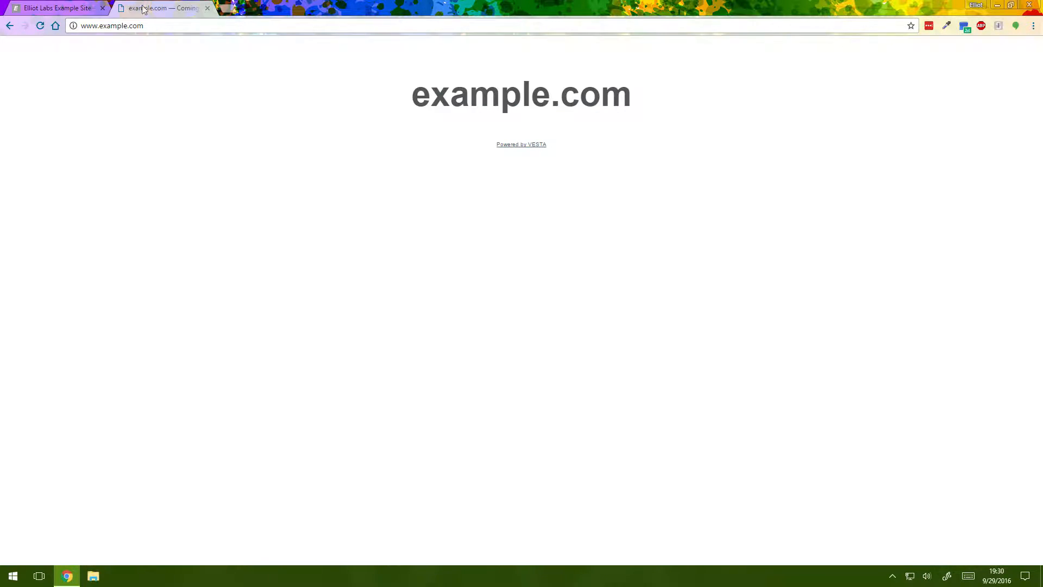
pyautogui.doubleClick(112, 25)
pyautogui.click(84, 5)
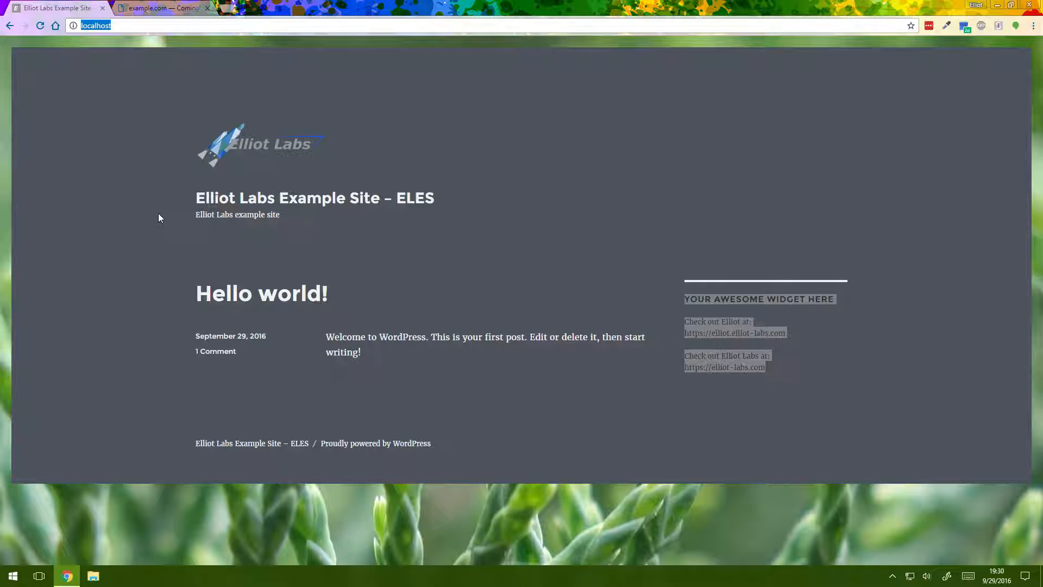
# Open interconnect/it's Database Search and Replace Script in PHP page in a new tab
pyautogui.click(223, 8)
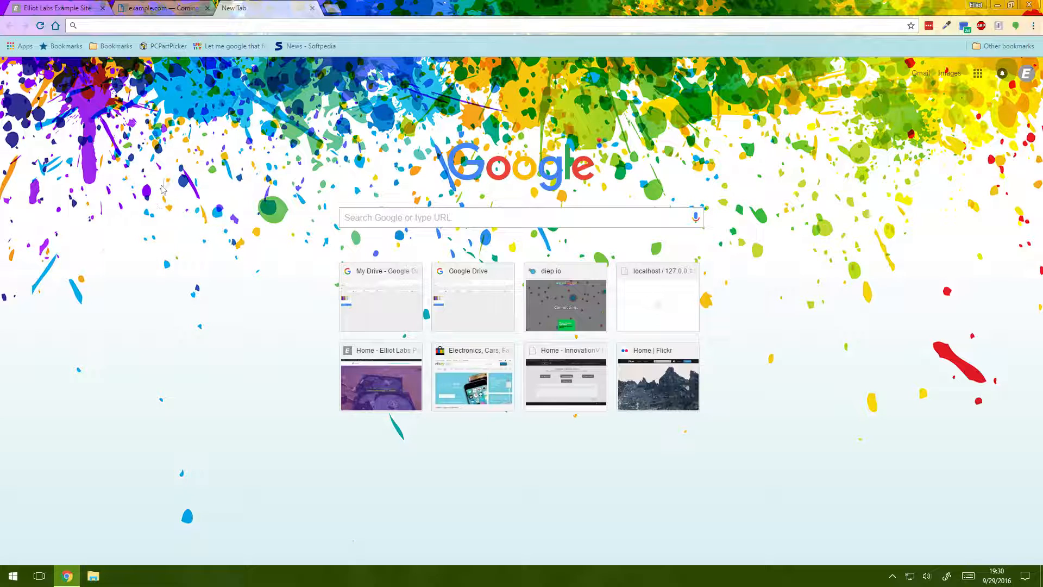
pyautogui.write('interconnect')
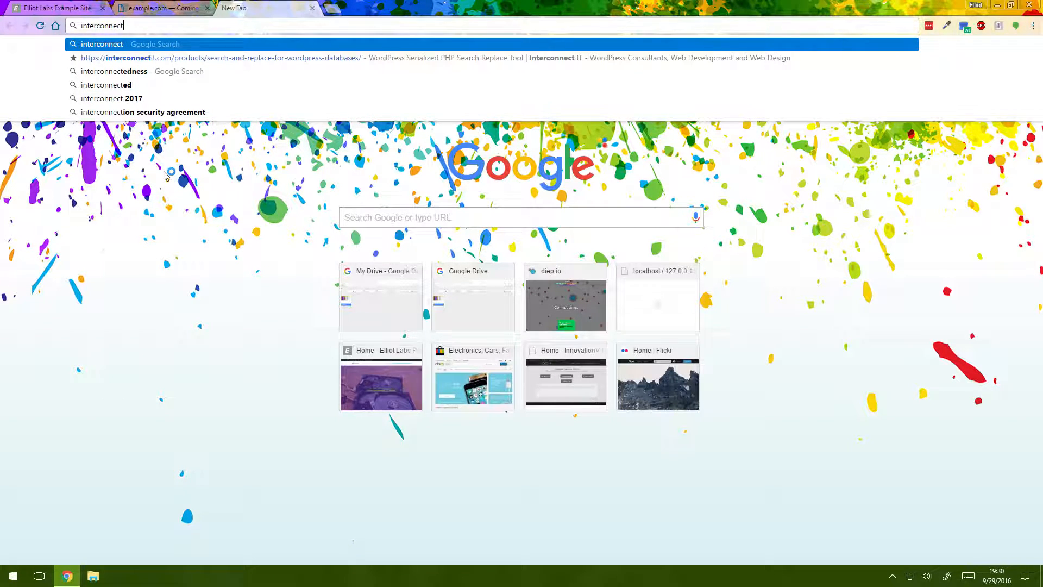
pyautogui.press('Down')
pyautogui.press('Return')
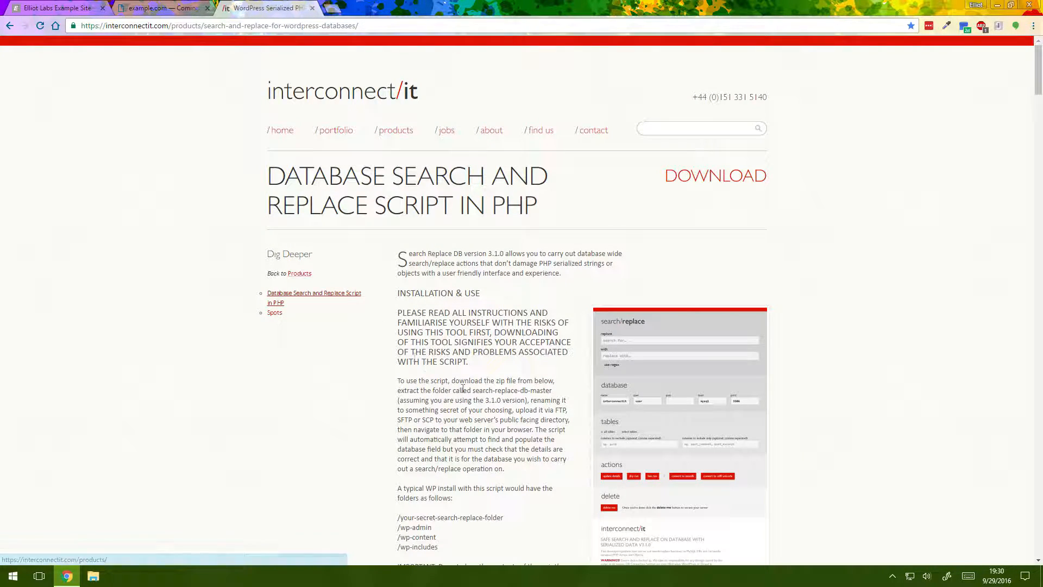
# Read the script page's title, introduction and description of the folder layout in a typical WP install
pyautogui.moveTo(383, 480); pyautogui.dragTo(500, 526)
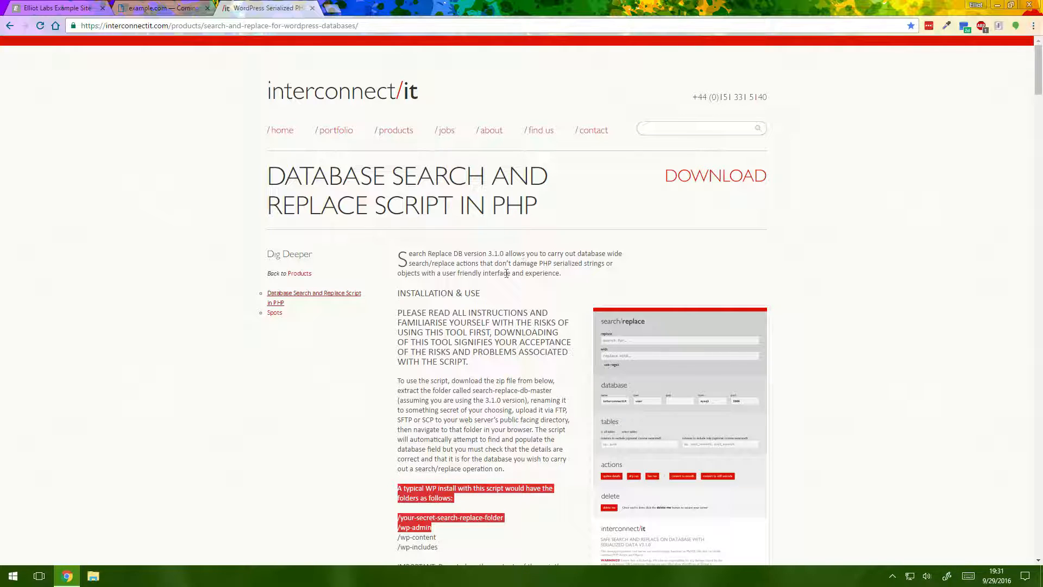
pyautogui.moveTo(529, 254); pyautogui.dragTo(583, 264)
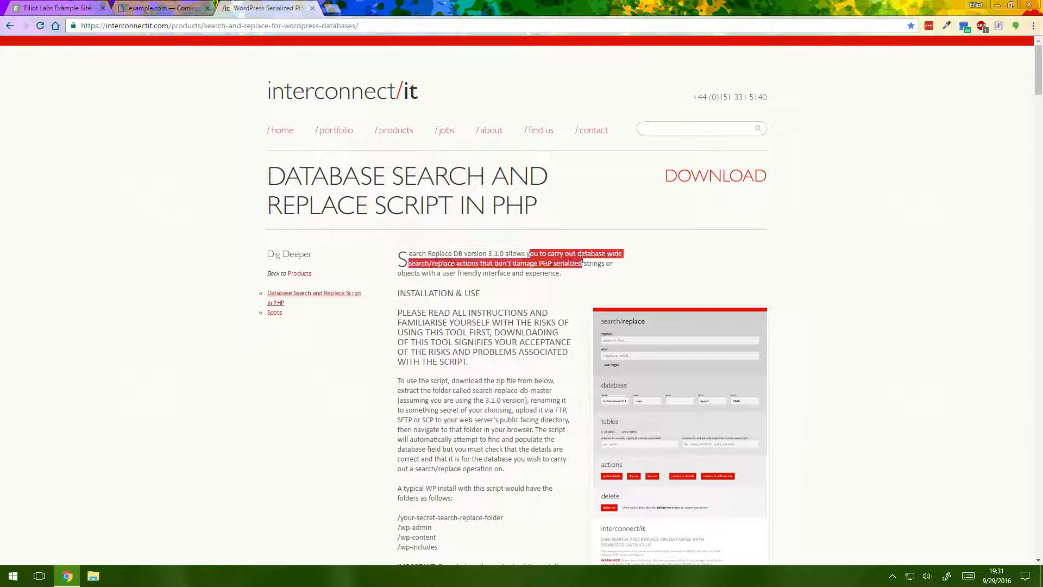
pyautogui.click(458, 303)
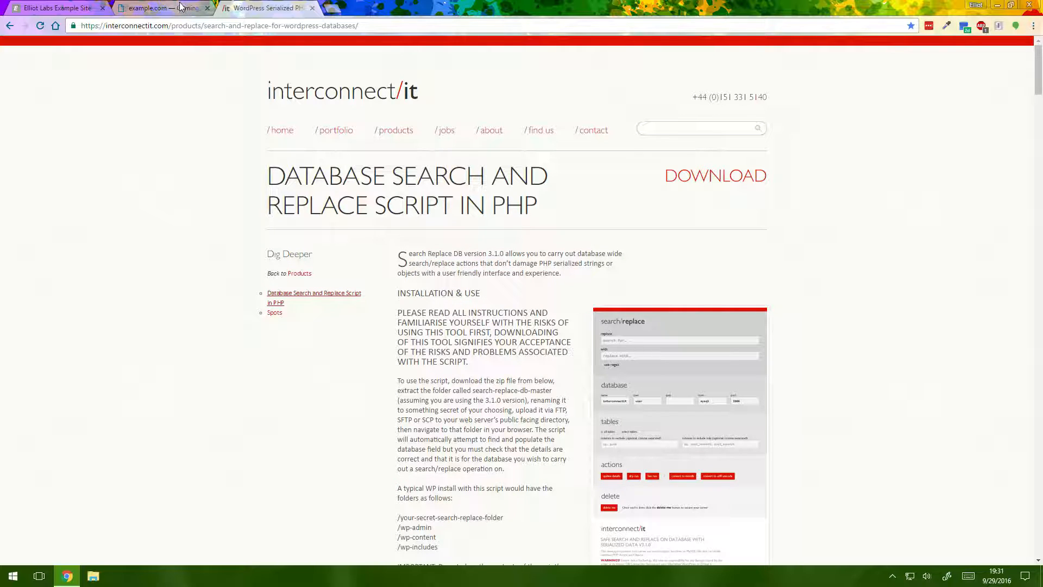
pyautogui.moveTo(265, 170); pyautogui.dragTo(542, 200)
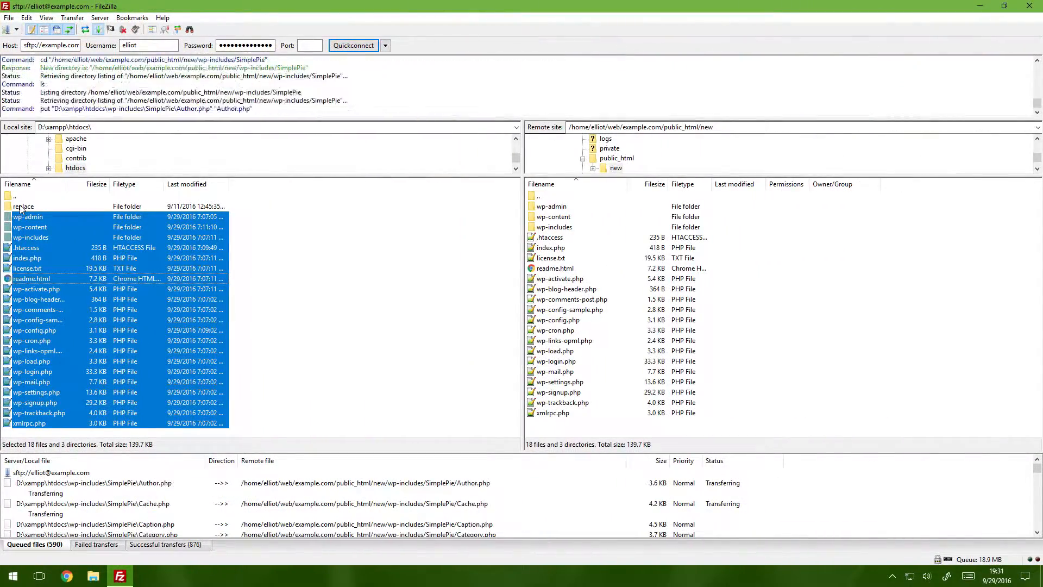
# Switch to FileZilla and examine the local replace folder's placement beside the WordPress files in htdocs
pyautogui.click(22, 208)
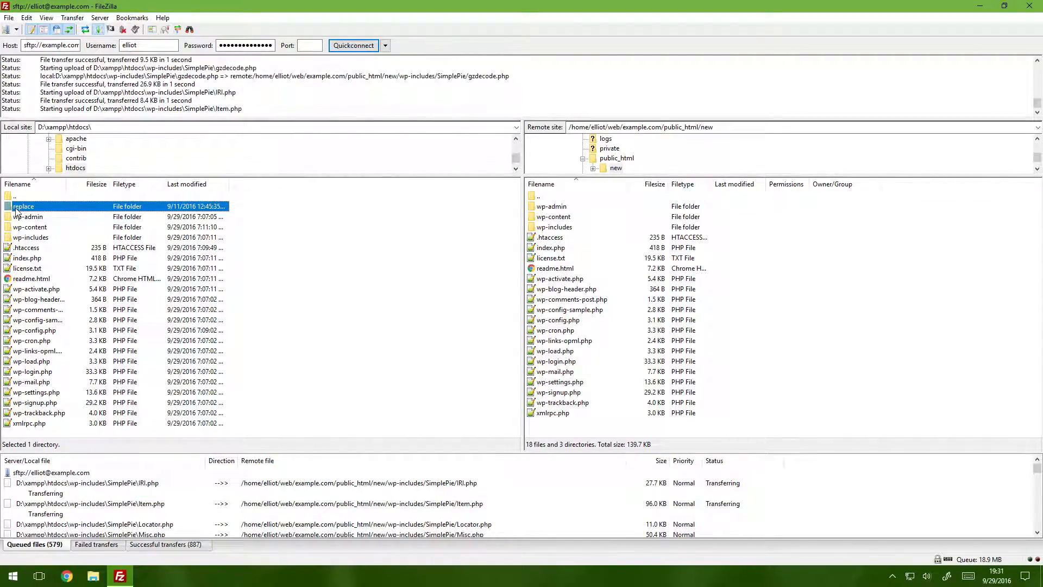
pyautogui.click(26, 218)
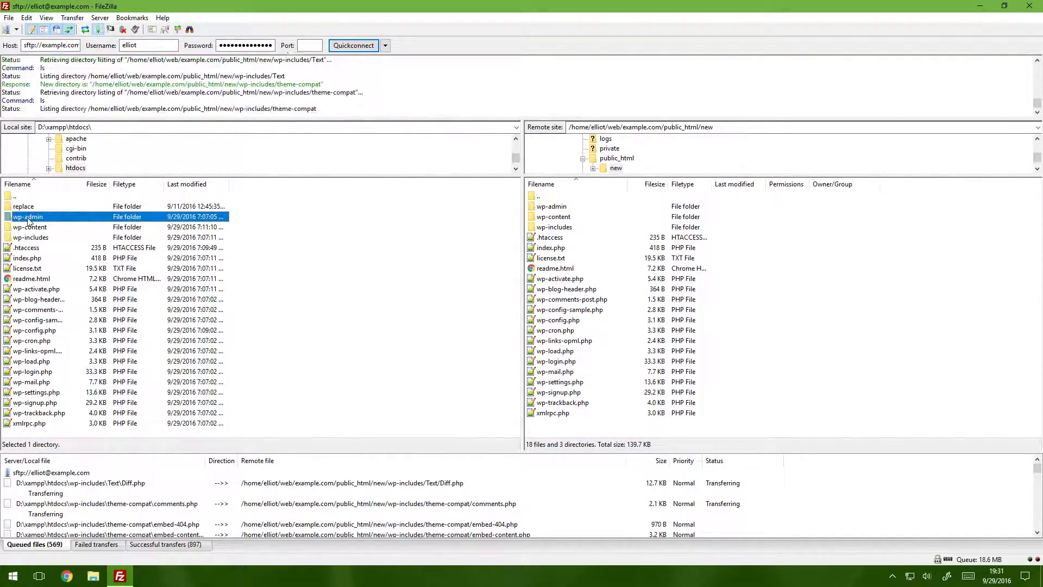
pyautogui.keyDown('shift'); pyautogui.click(28, 423); pyautogui.keyUp('shift')
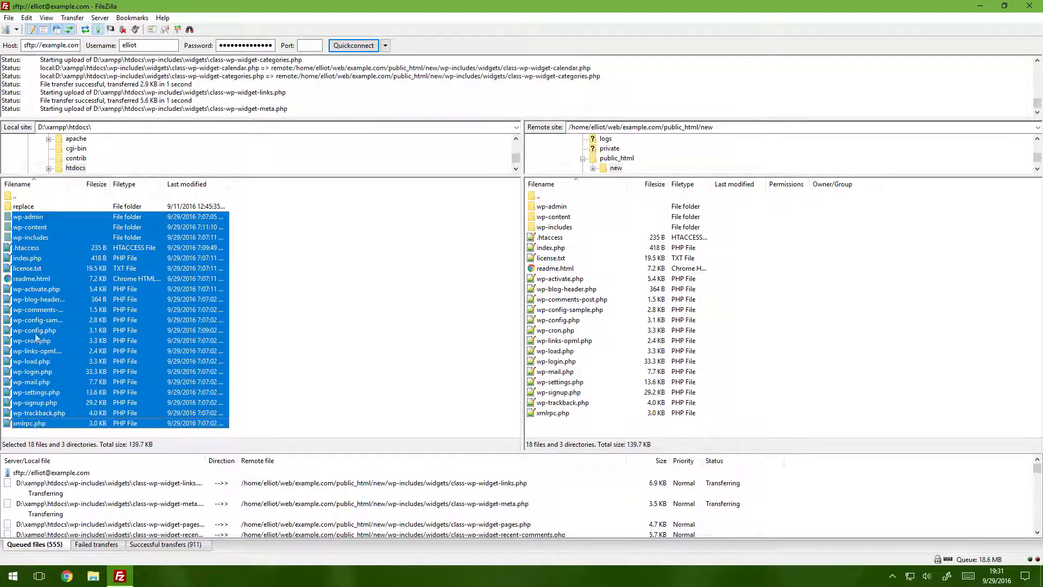
pyautogui.click(31, 210)
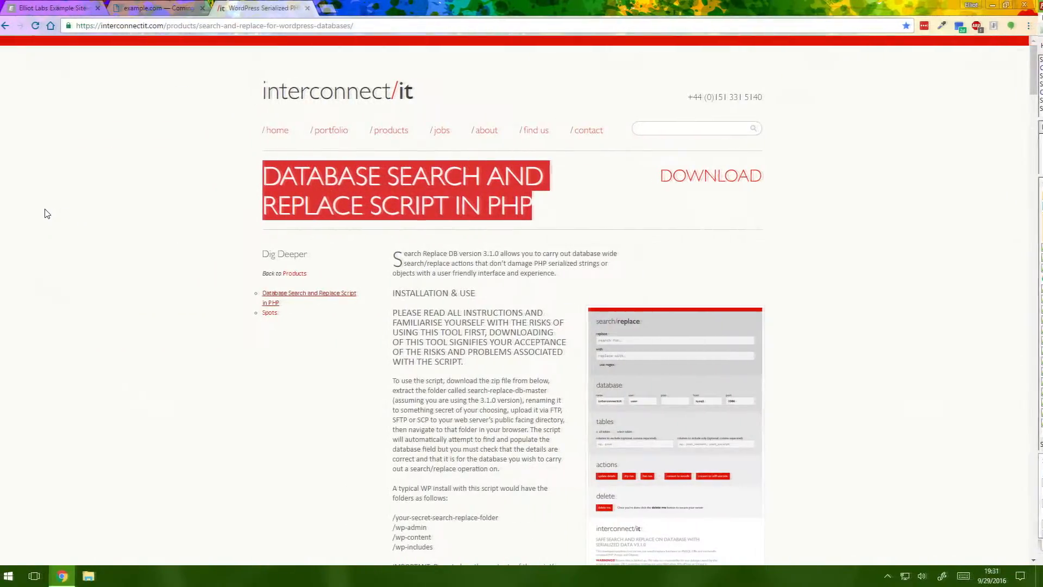
# Switch back to Chrome and load localhost/replace/ in place of the script's product page
pyautogui.click(237, 27)
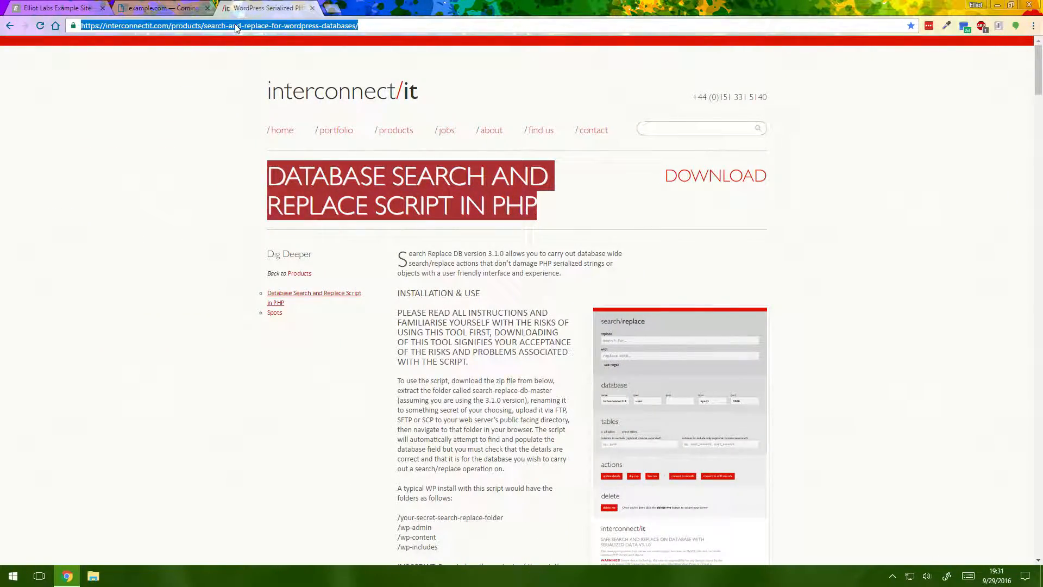
pyautogui.write('localhost/replace/')
pyautogui.press('Return')
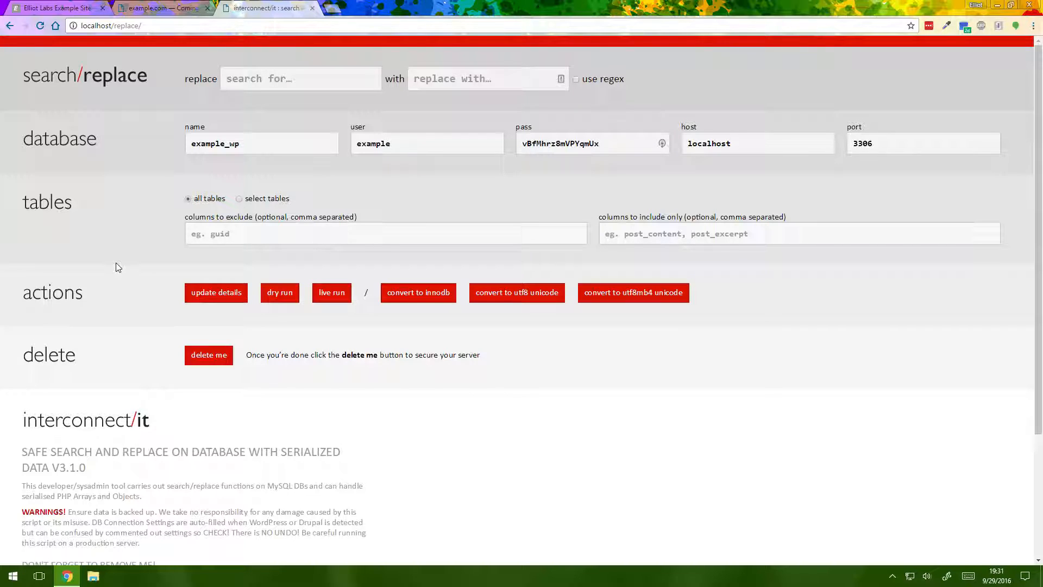
# Check the search/replace tool's database name, user, password, host and port fields, and update the connection details
pyautogui.doubleClick(550, 143)
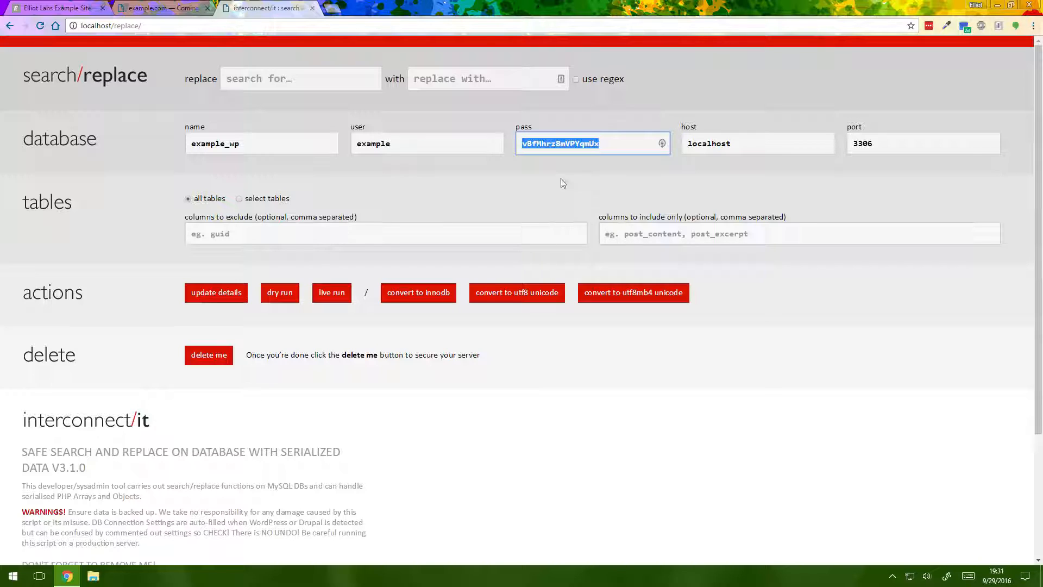
pyautogui.doubleClick(361, 143)
pyautogui.doubleClick(208, 144)
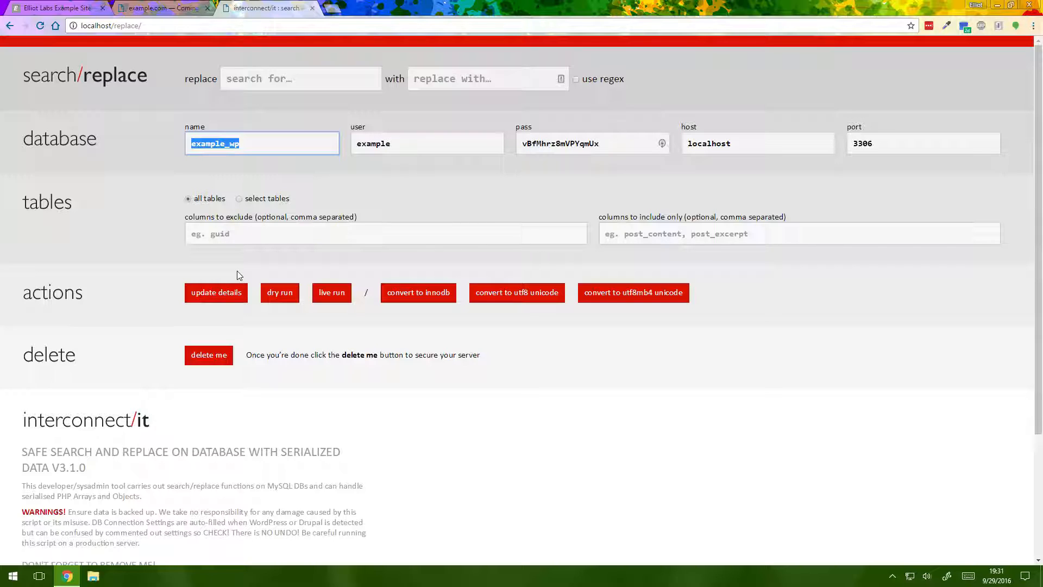
pyautogui.click(218, 294)
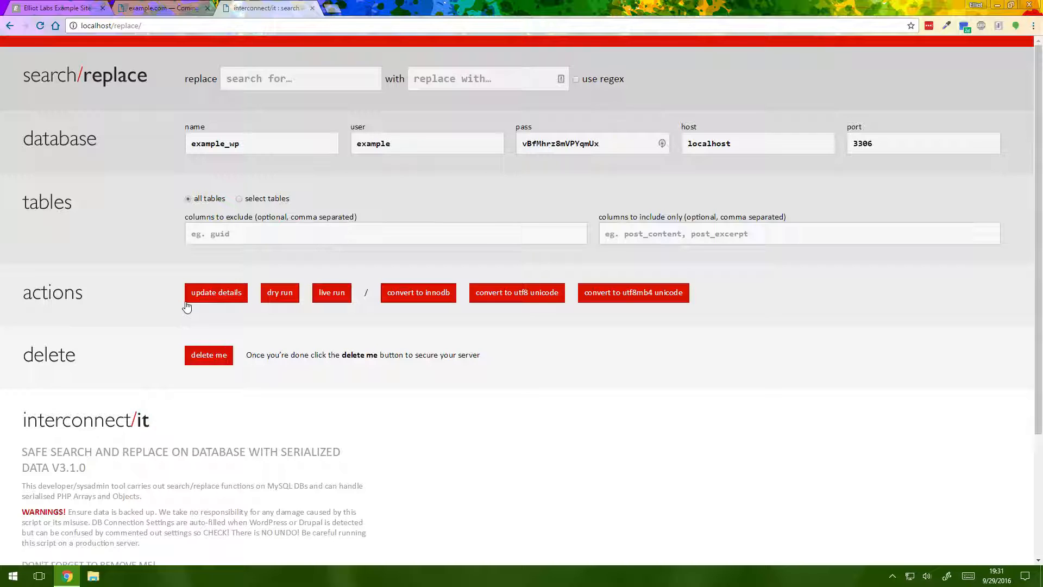
pyautogui.click(216, 293)
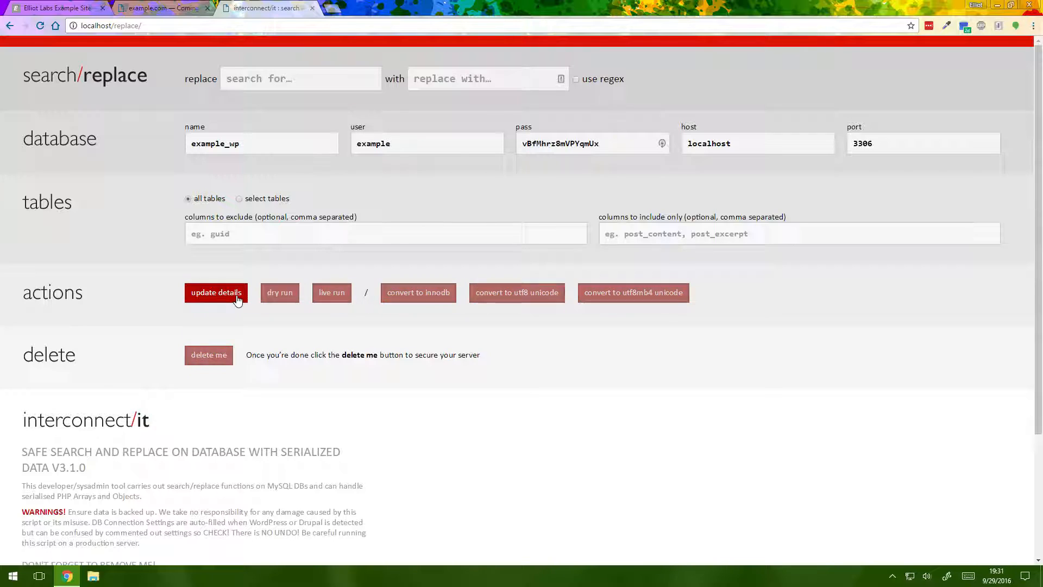
pyautogui.moveTo(275, 137); pyautogui.dragTo(156, 143)
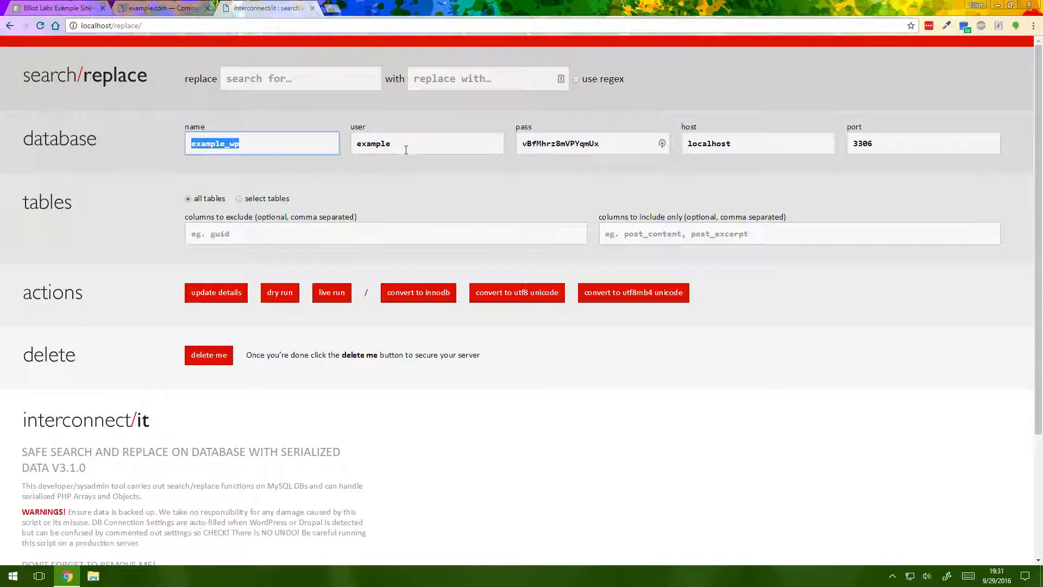
pyautogui.moveTo(406, 147); pyautogui.dragTo(291, 144)
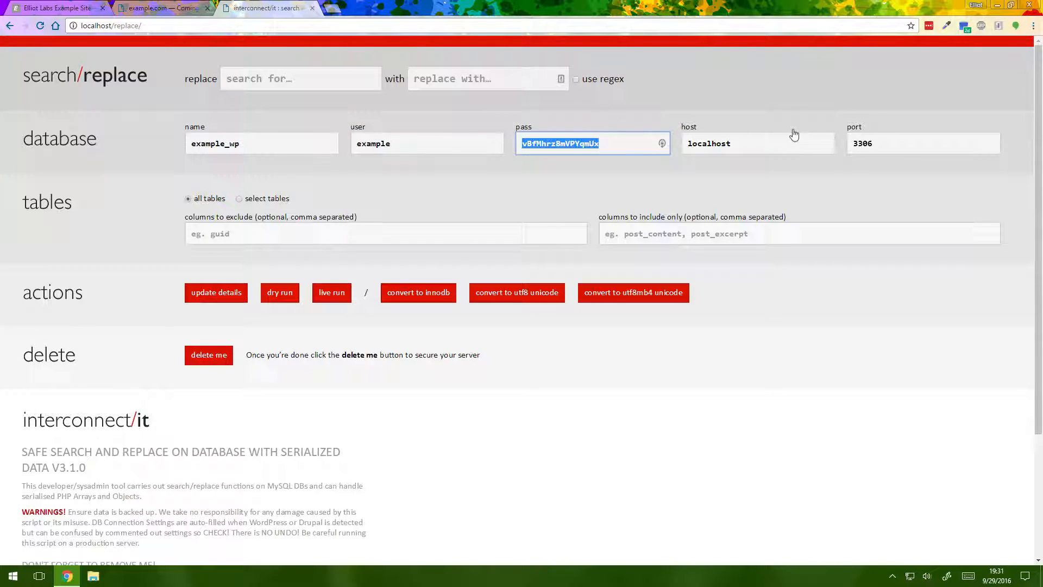
pyautogui.press('Tab')
pyautogui.press('Tab')
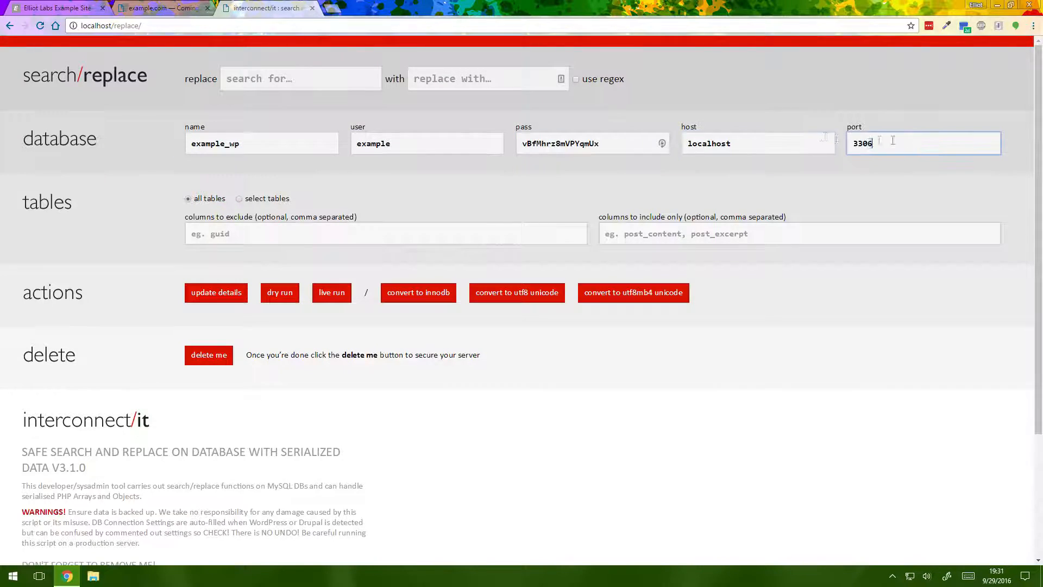
pyautogui.click(203, 296)
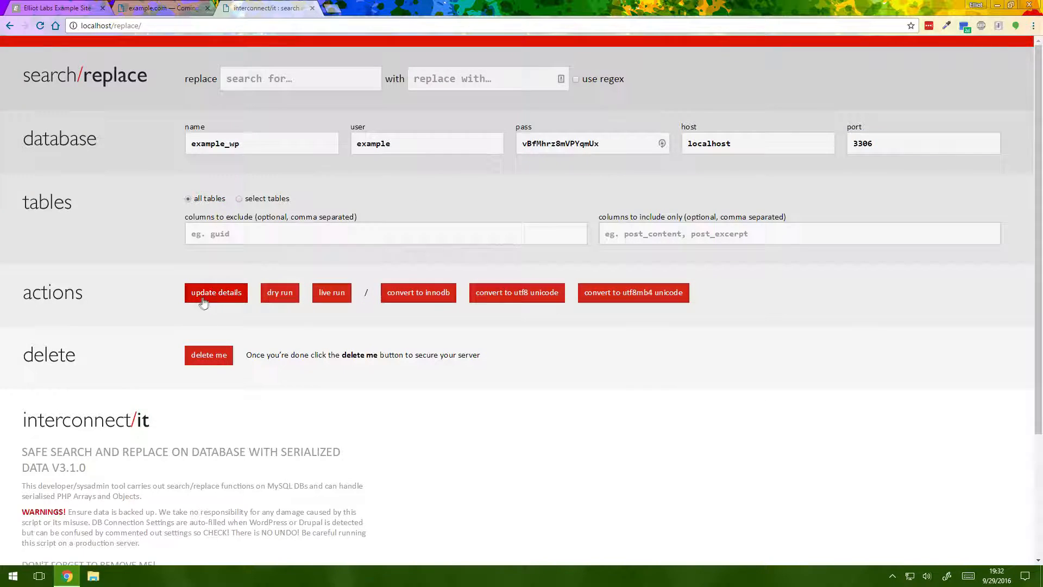
# Try updating the connection details with an empty database user, and restore the user to example and update the details again
pyautogui.doubleClick(414, 143)
pyautogui.press('BackSpace')
pyautogui.click(216, 292)
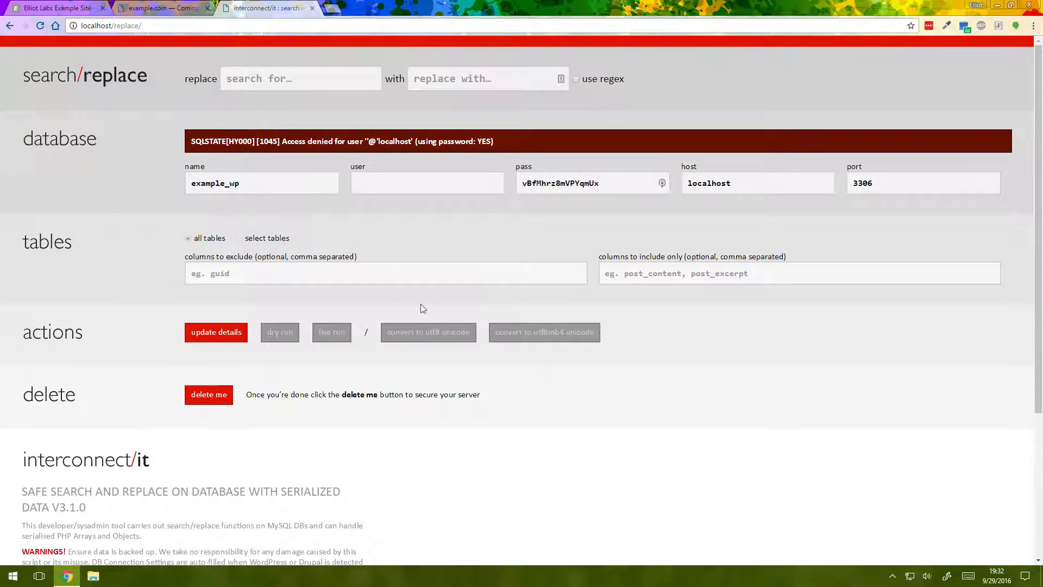
pyautogui.click(361, 183)
pyautogui.write('example')
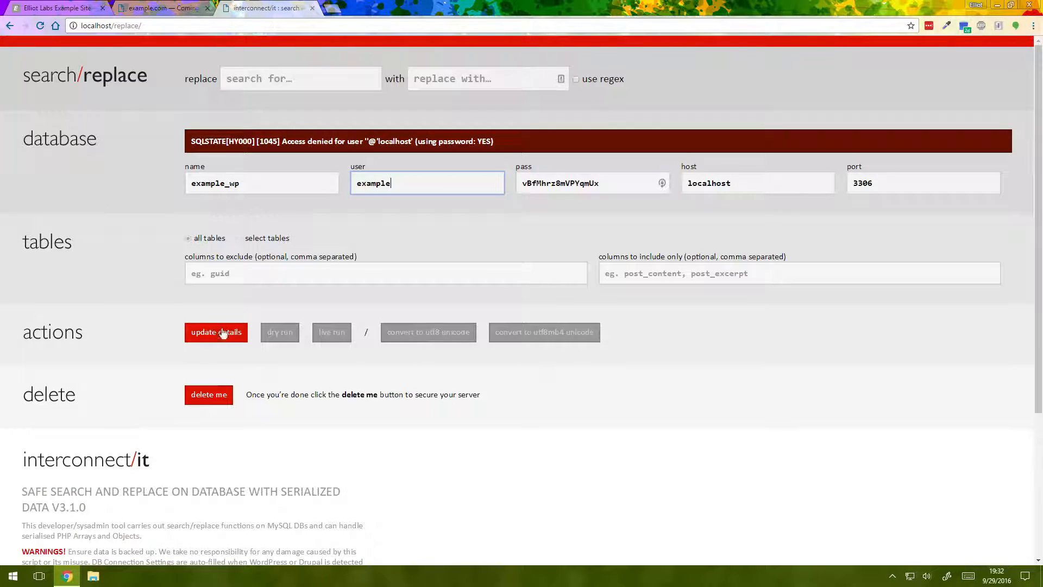
pyautogui.click(219, 335)
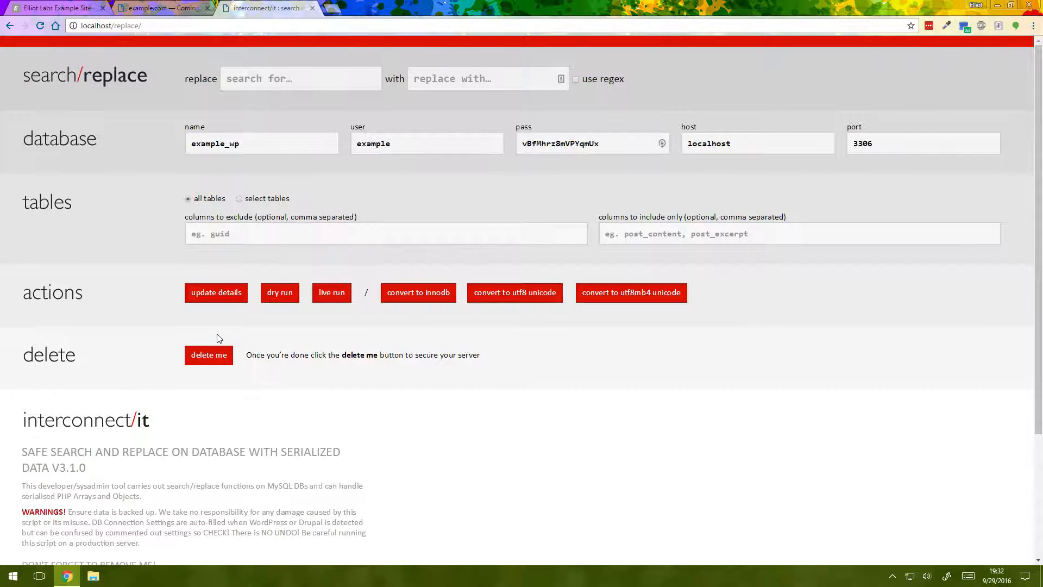
# Set the tool to replace localhost with example.com across all tables and perform a dry run
pyautogui.click(248, 82)
pyautogui.write('localhost')
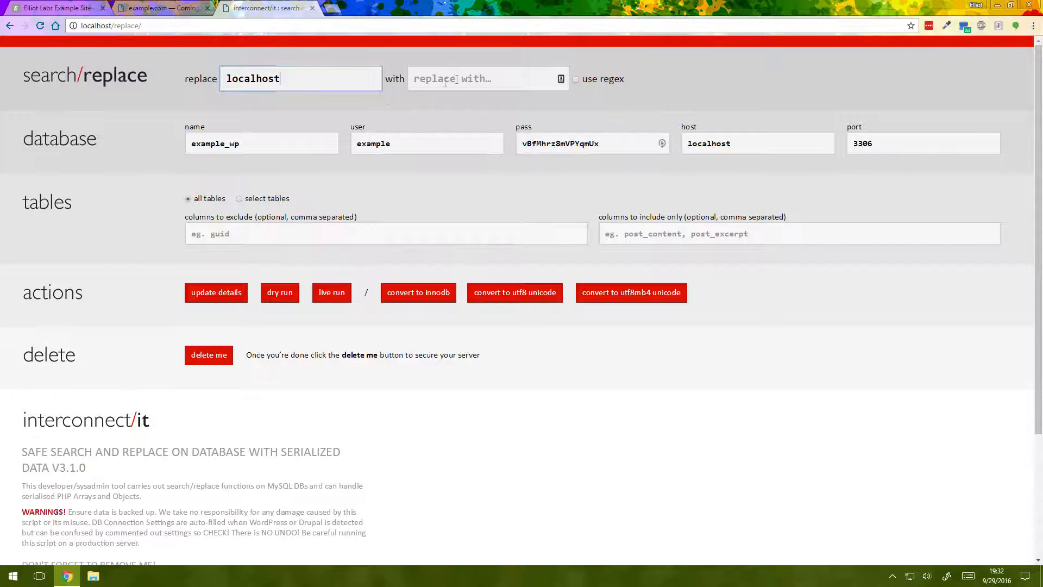
pyautogui.click(496, 73)
pyautogui.write('example.com')
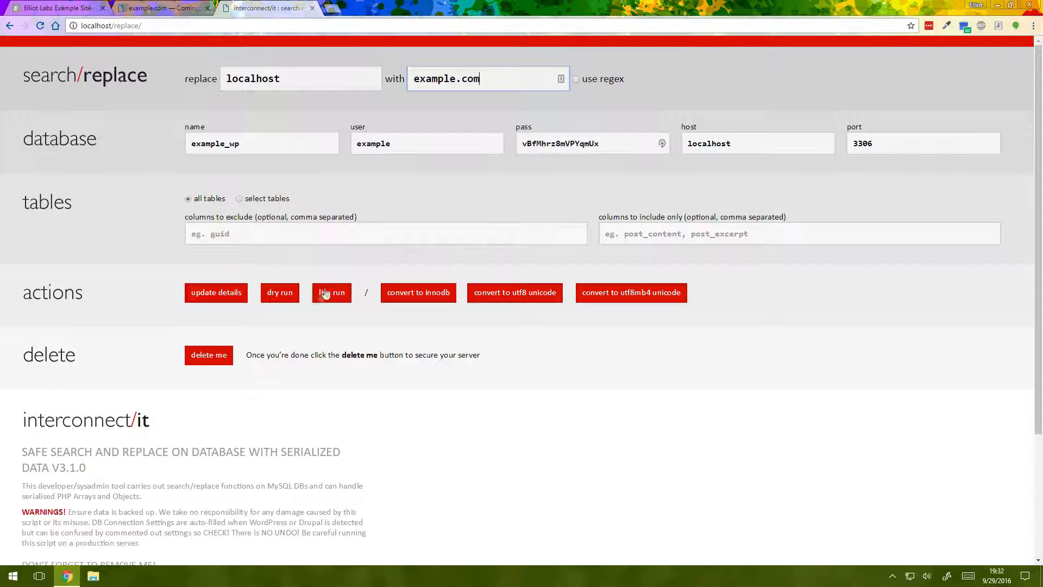
pyautogui.click(280, 293)
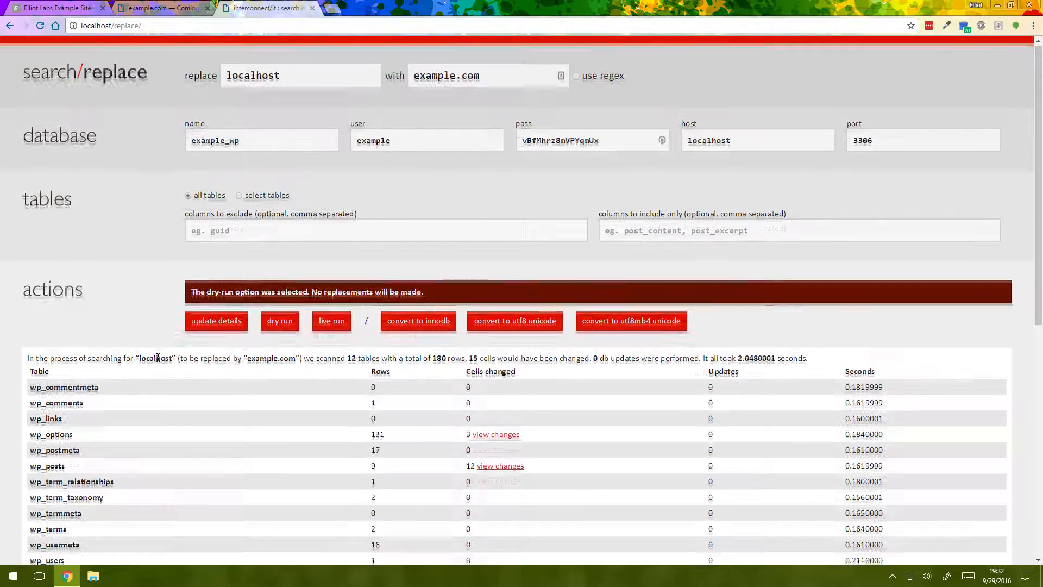
# Review the dry run's proposed wp_options changes, comparing the localhost URLs with their example.com replacements, and return to the results
pyautogui.scroll(-3, 154, 315)
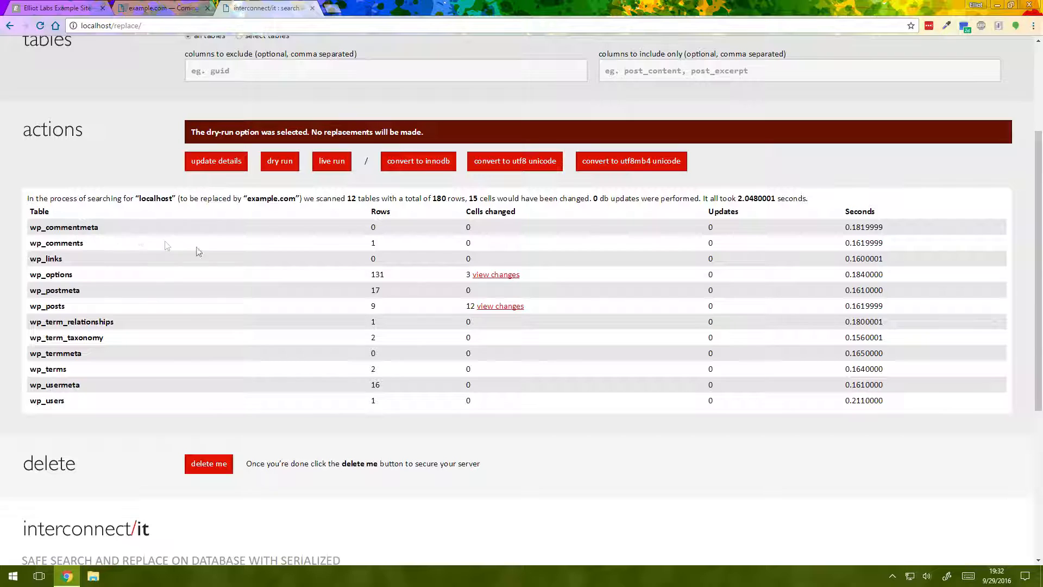
pyautogui.click(489, 276)
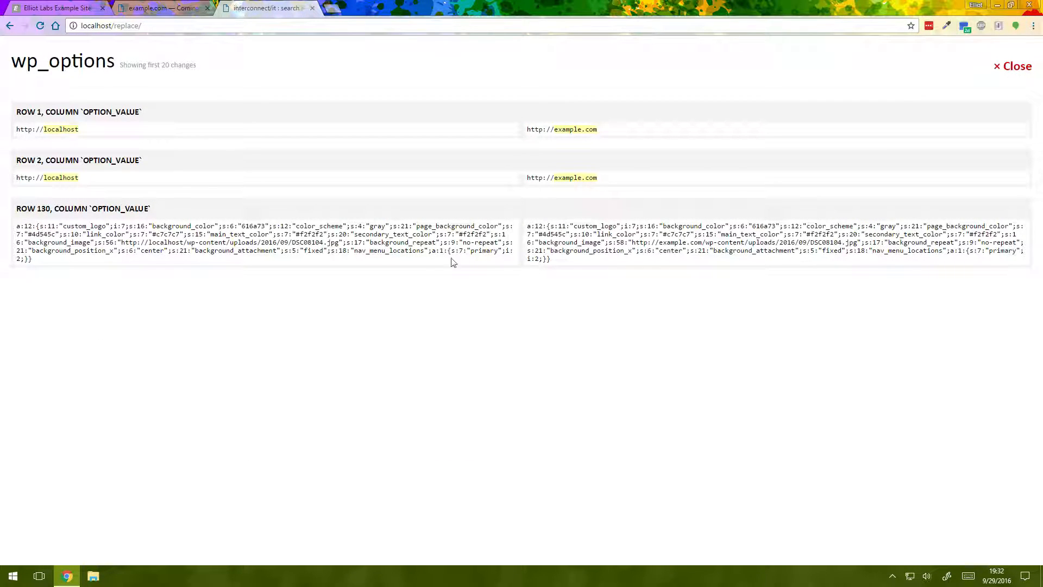
pyautogui.doubleClick(61, 179)
pyautogui.doubleClick(591, 177)
pyautogui.doubleClick(75, 130)
pyautogui.click(568, 127)
pyautogui.click(9, 26)
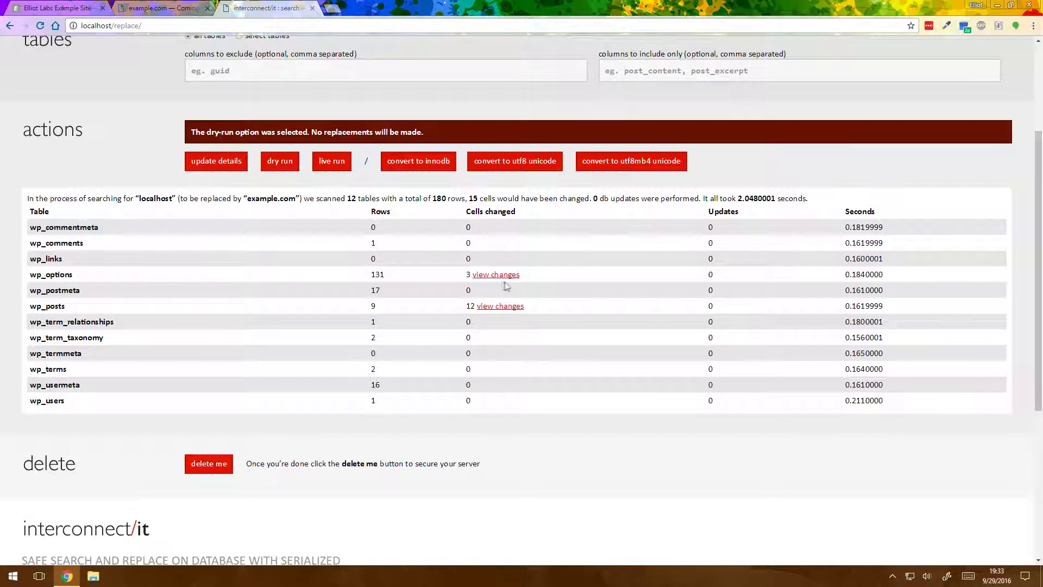
# Cancel the live run confirmation and close the browser tab of the local Elliot Labs Example Site
pyautogui.click(331, 165)
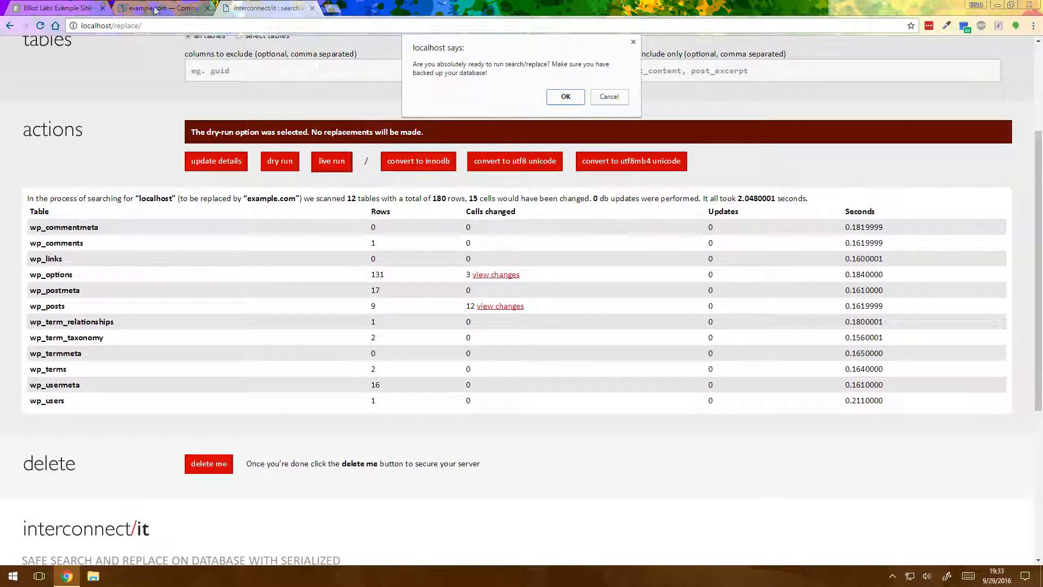
pyautogui.click(609, 98)
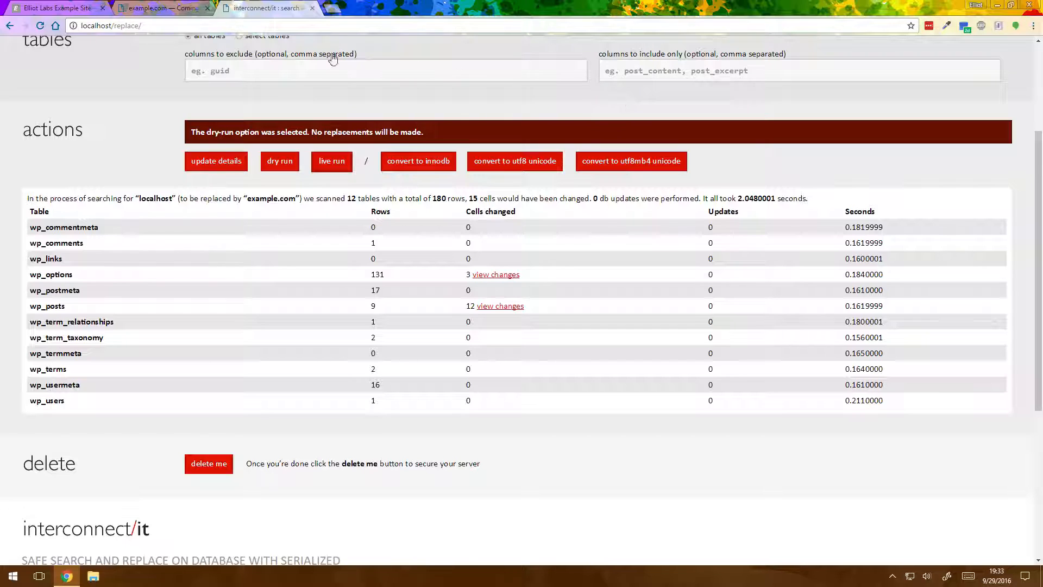
pyautogui.click(87, 8)
pyautogui.click(103, 8)
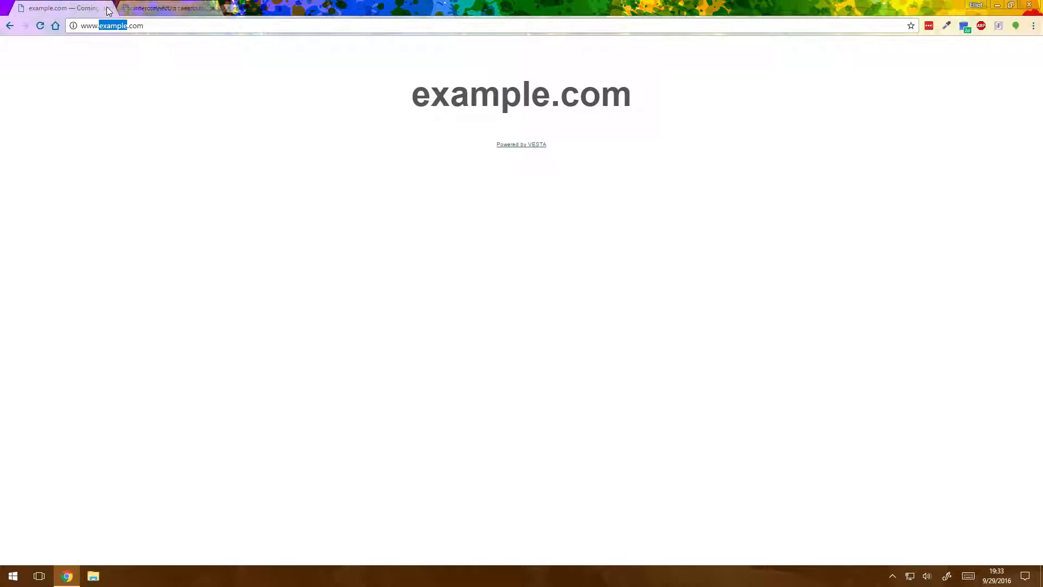
# Return to the search/replace tool and perform the live replacement of localhost with example.com, confirming the backup prompt
pyautogui.click(145, 8)
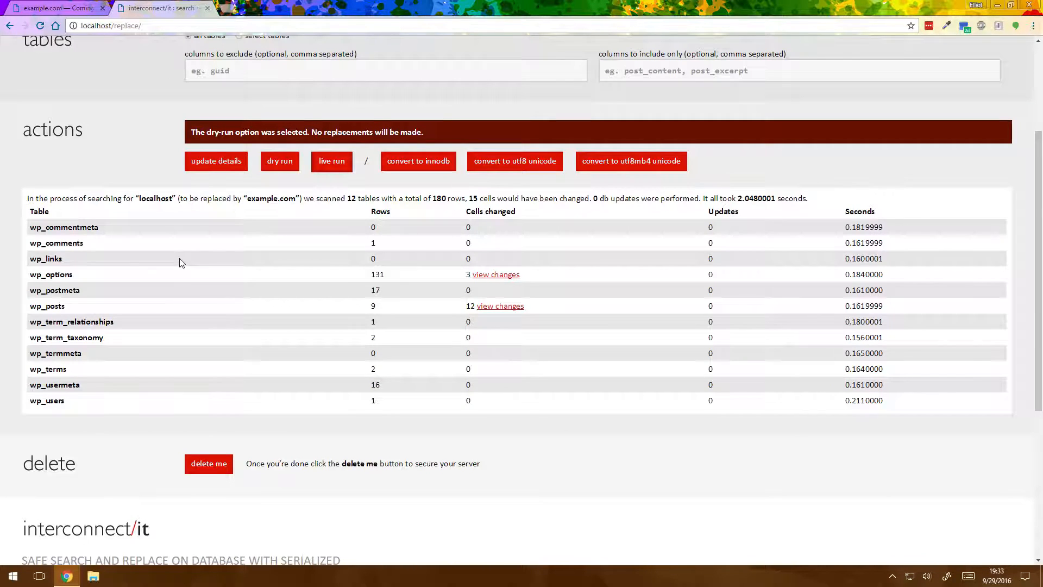
pyautogui.click(337, 169)
pyautogui.click(564, 112)
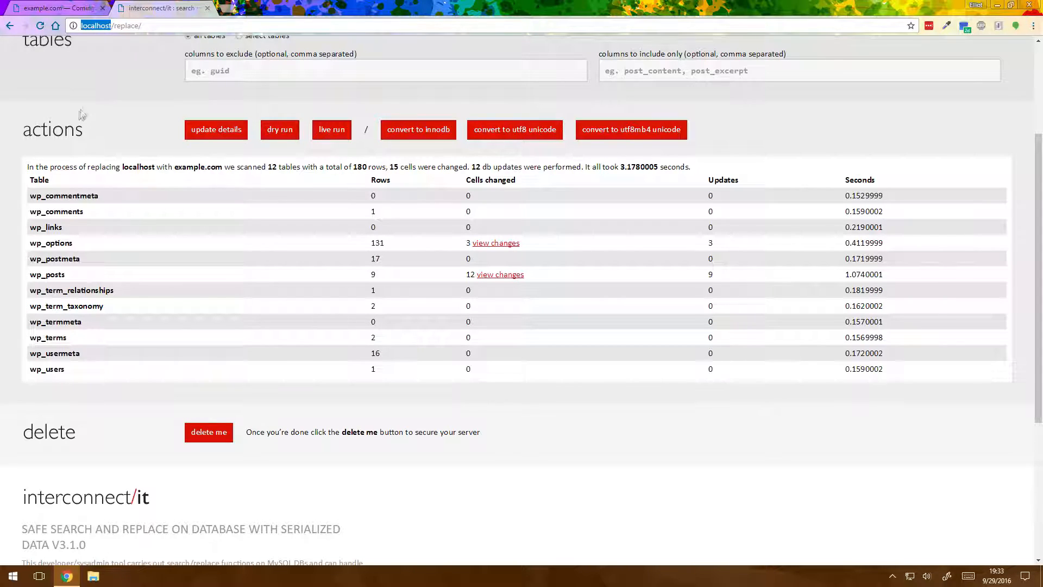
# Load localhost/phpmyadmin/ in place of the search/replace tool
pyautogui.click(112, 26)
pyautogui.moveTo(110, 26); pyautogui.dragTo(197, 26)
pyautogui.write('t/')
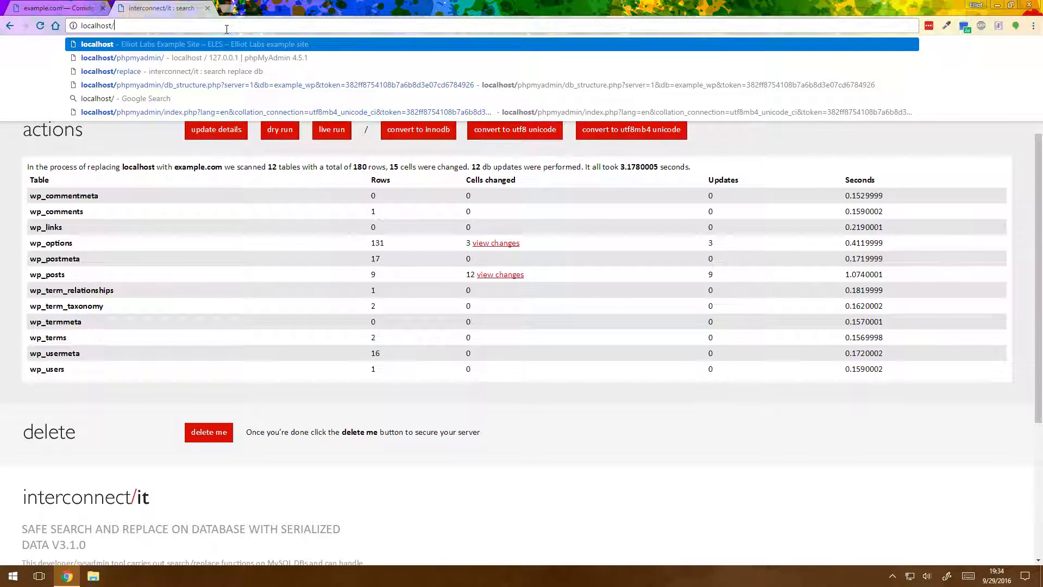
pyautogui.press('Down')
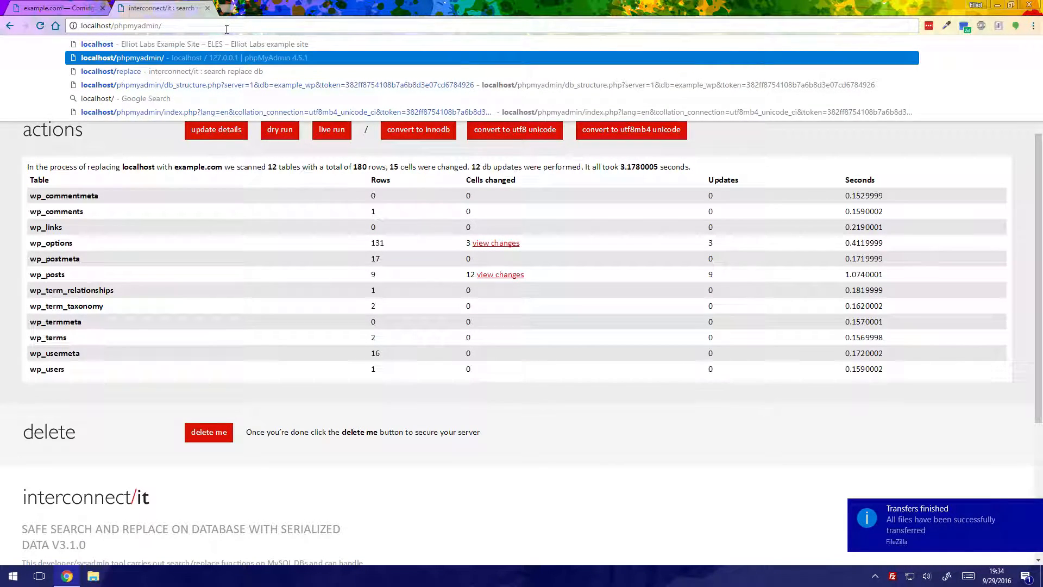
pyautogui.press('Return')
pyautogui.click(568, 104)
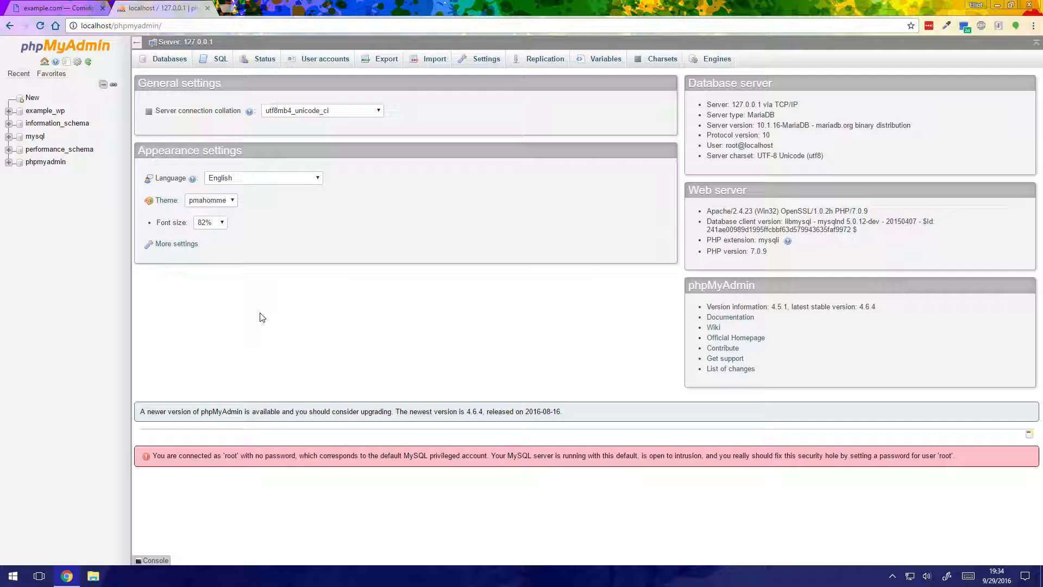
# Export the example_wp database to an SQL file using the Quick method
pyautogui.click(58, 115)
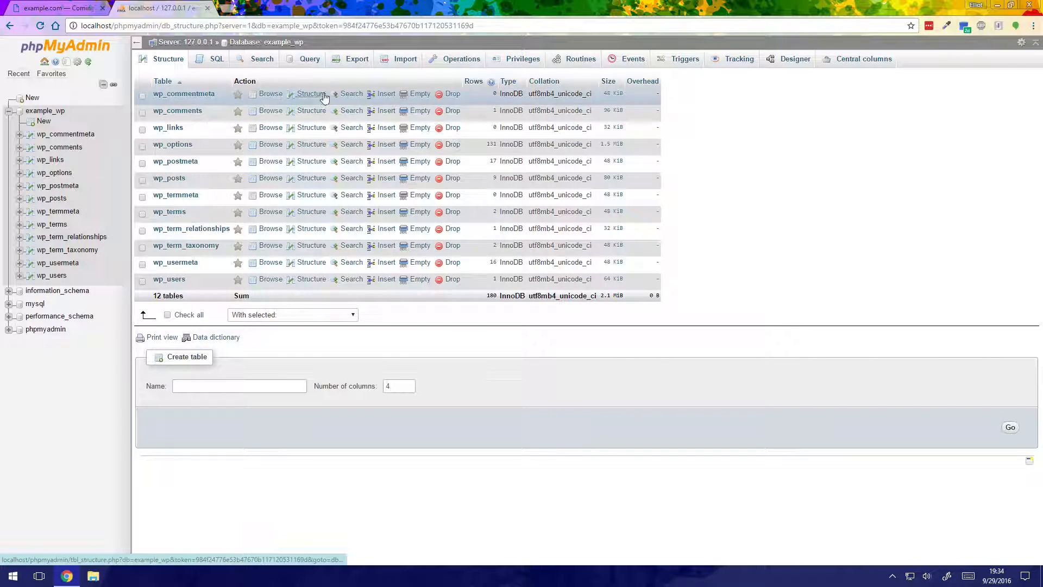
pyautogui.click(354, 61)
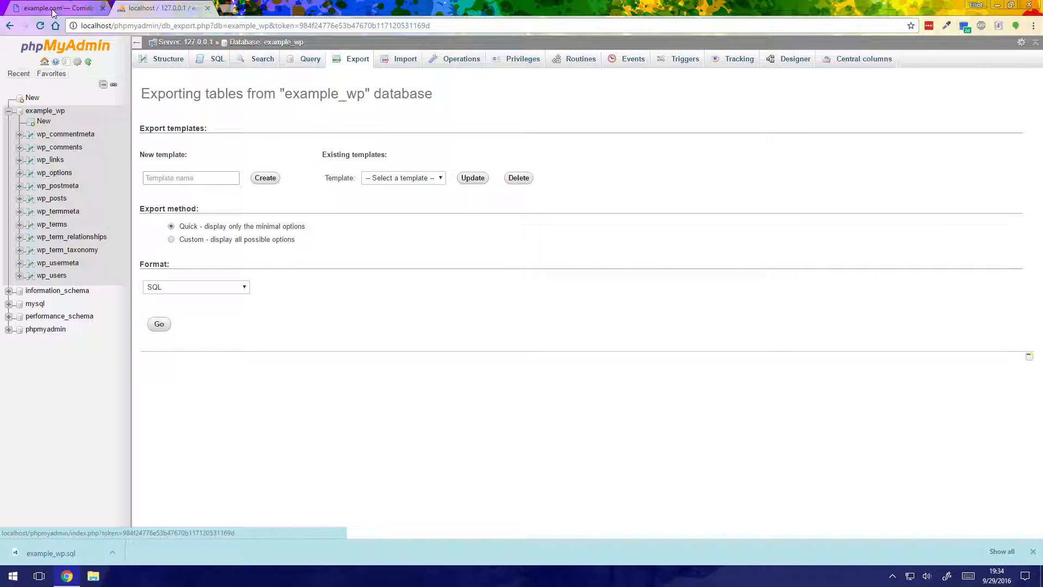
pyautogui.click(84, 24)
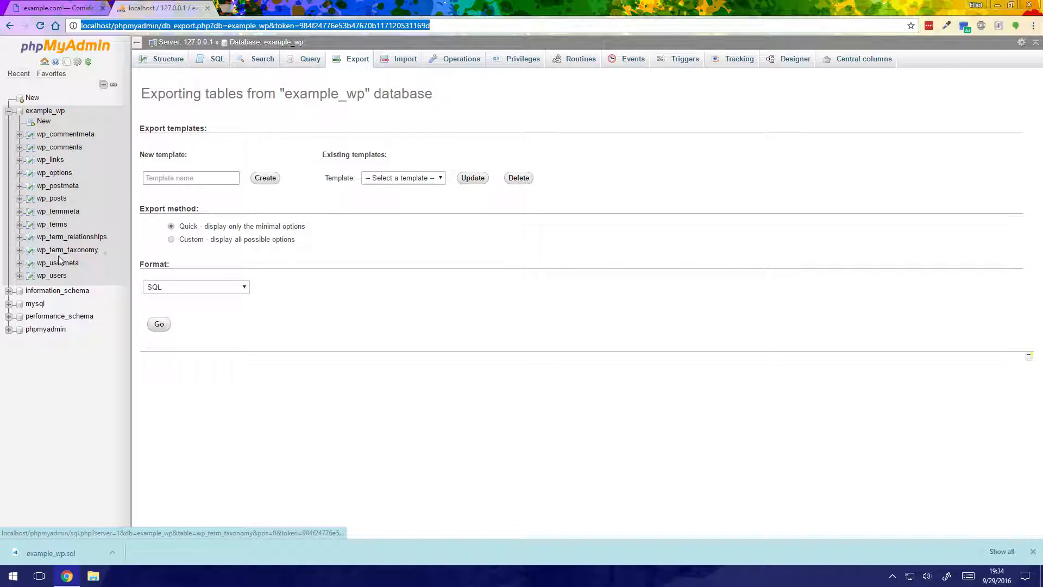
# Create a new database named temp_edit with the utf8mb4_unicode_ci collation
pyautogui.click(44, 111)
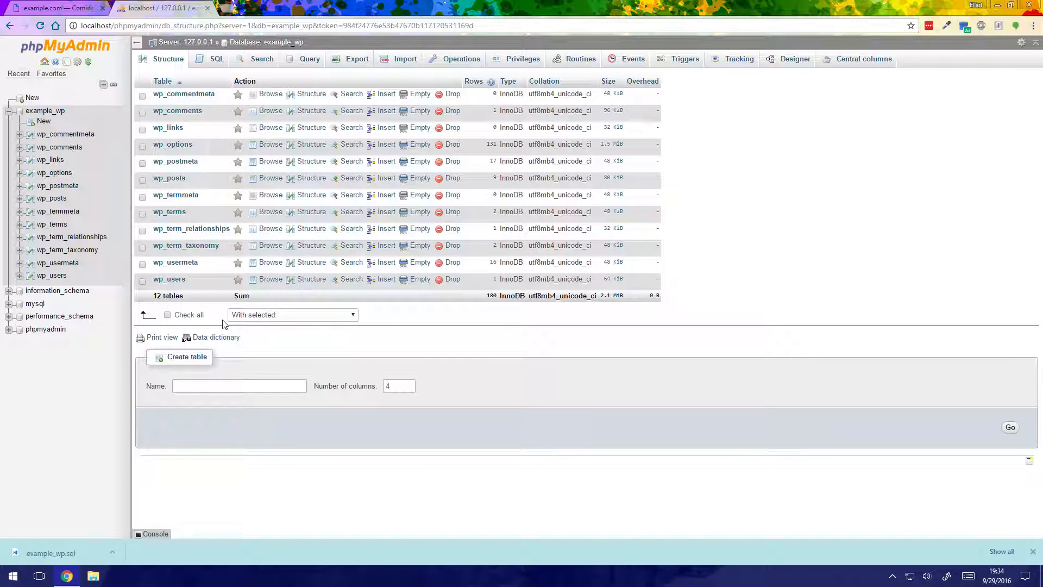
pyautogui.click(33, 99)
pyautogui.click(188, 139)
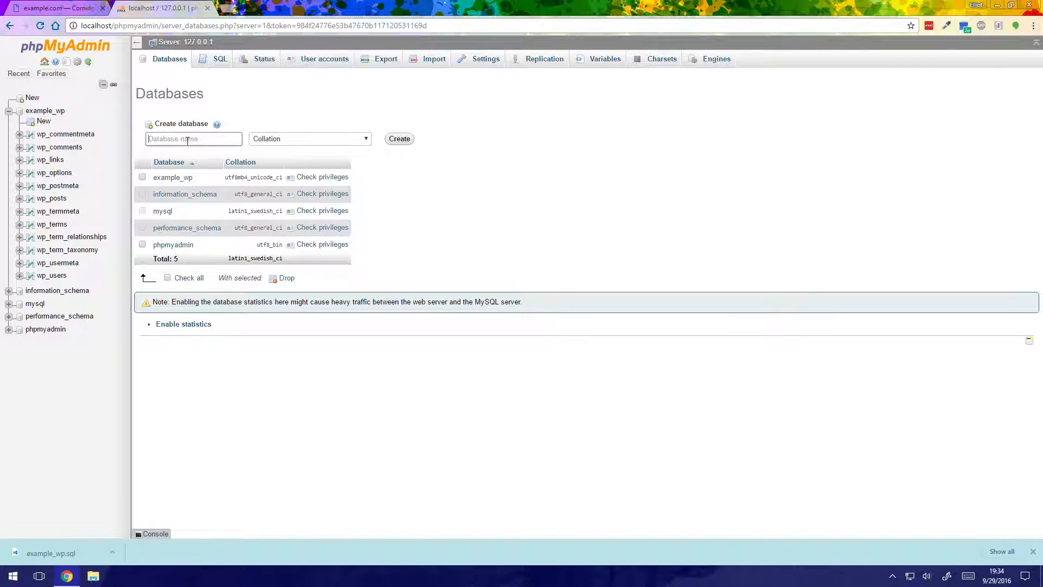
pyautogui.write('t')
pyautogui.click(273, 140)
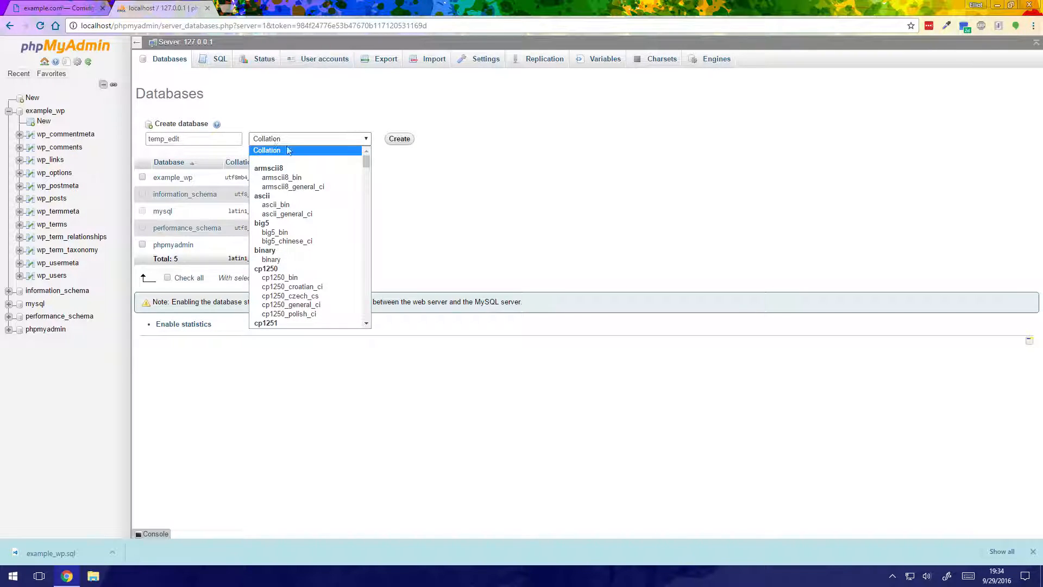
pyautogui.scroll(-20, 304, 226)
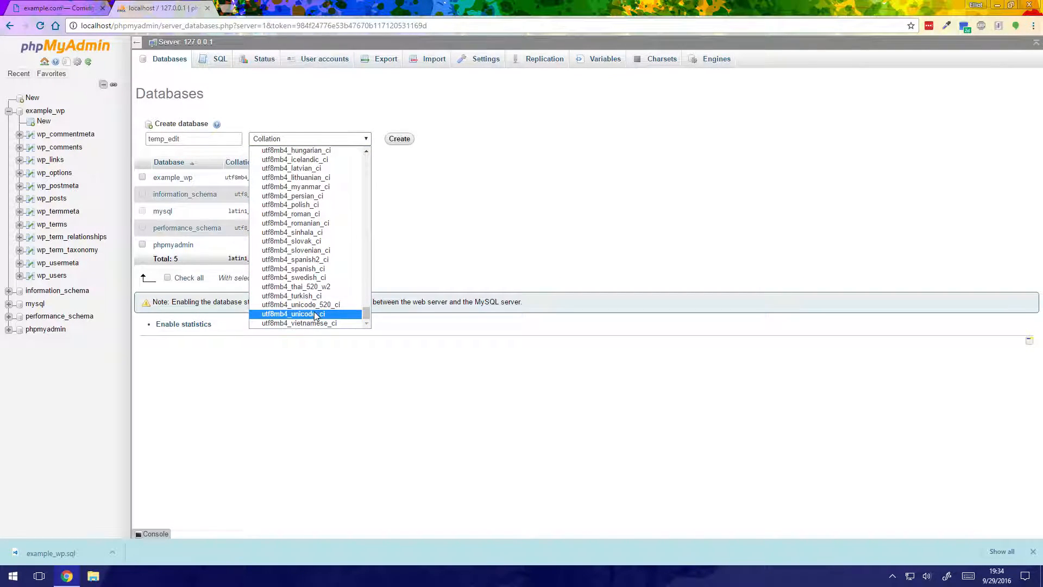
pyautogui.click(316, 314)
pyautogui.click(400, 138)
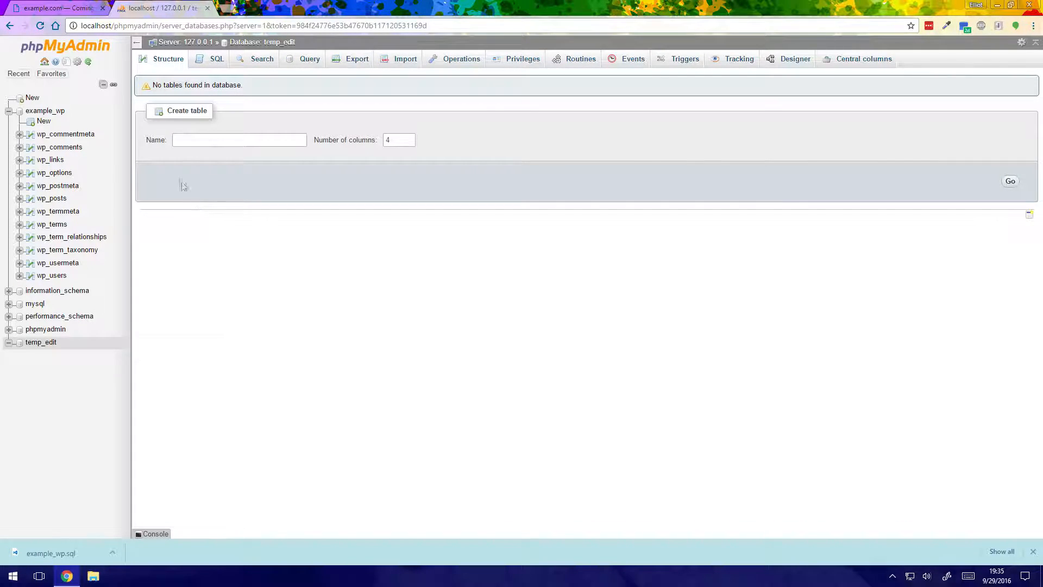
# Open the import form for the temp_edit database and choose the example_wp file from Downloads
pyautogui.click(397, 58)
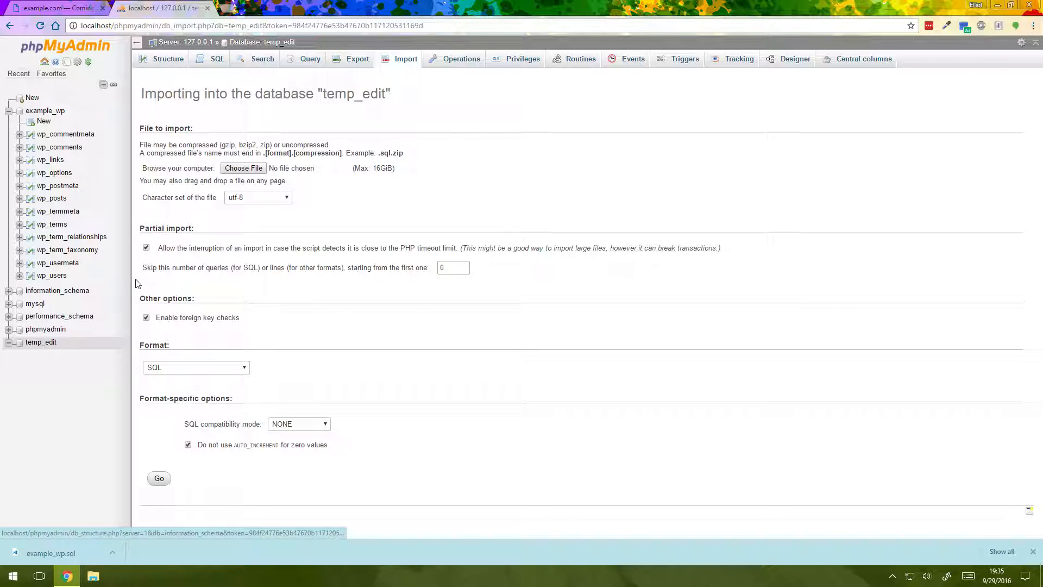
pyautogui.click(44, 110)
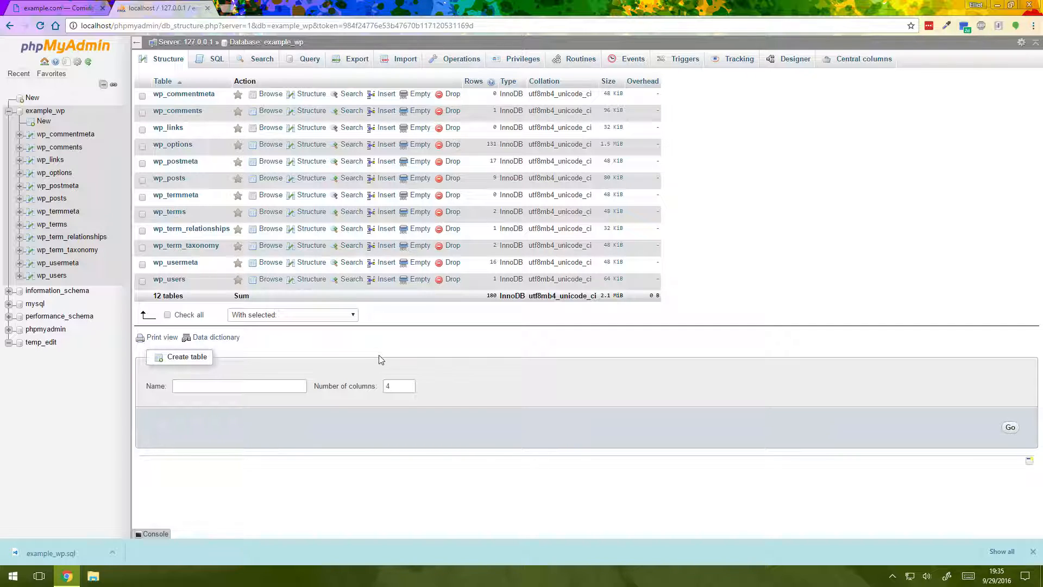
pyautogui.click(41, 342)
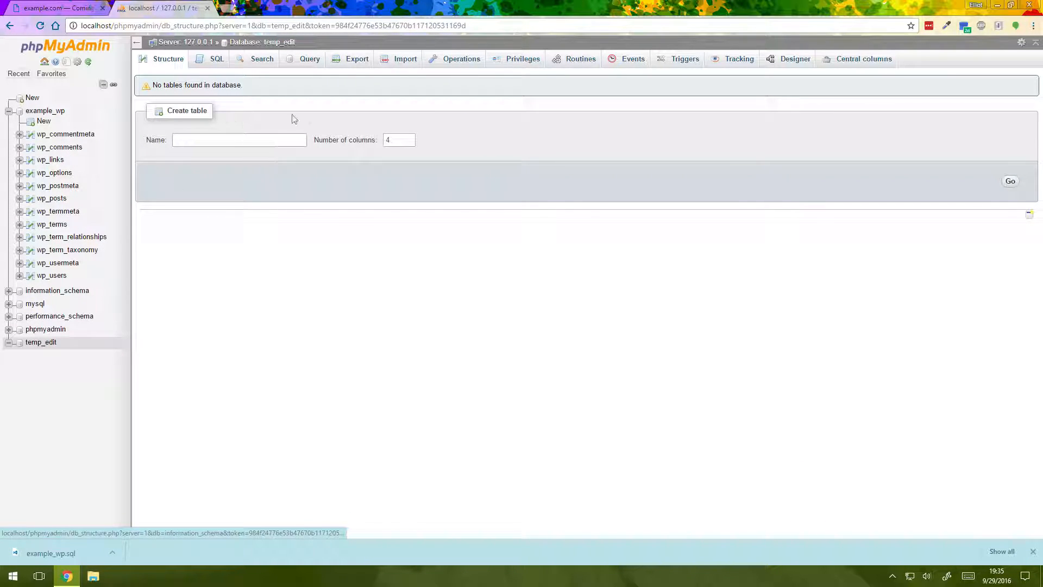
pyautogui.click(399, 59)
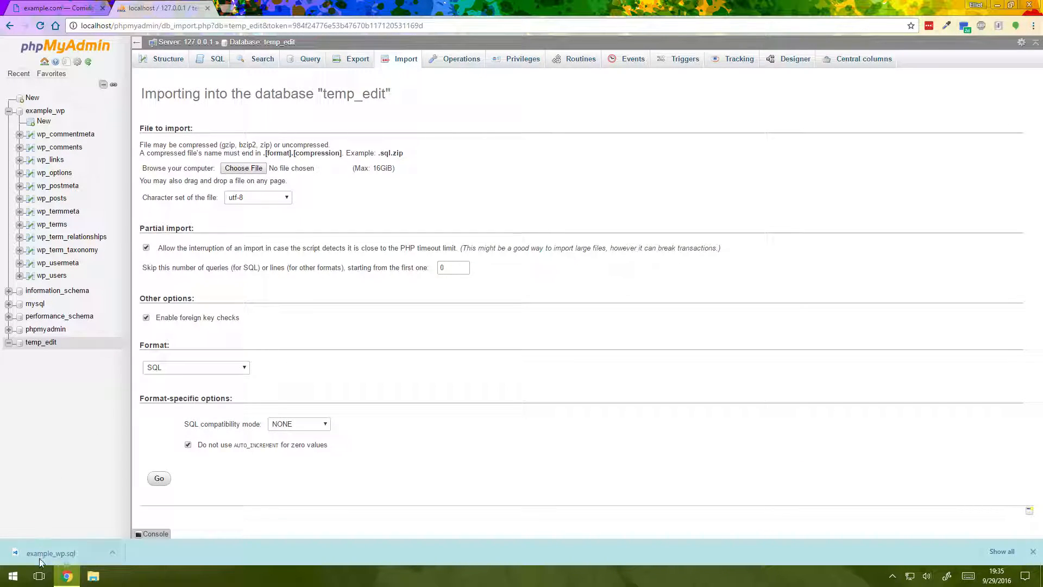
pyautogui.click(245, 168)
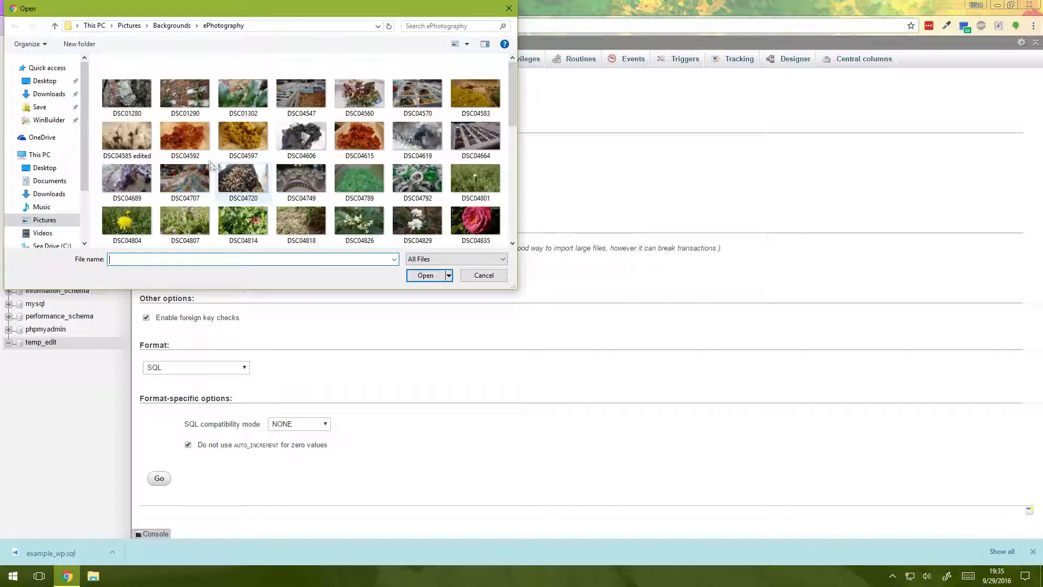
pyautogui.click(48, 94)
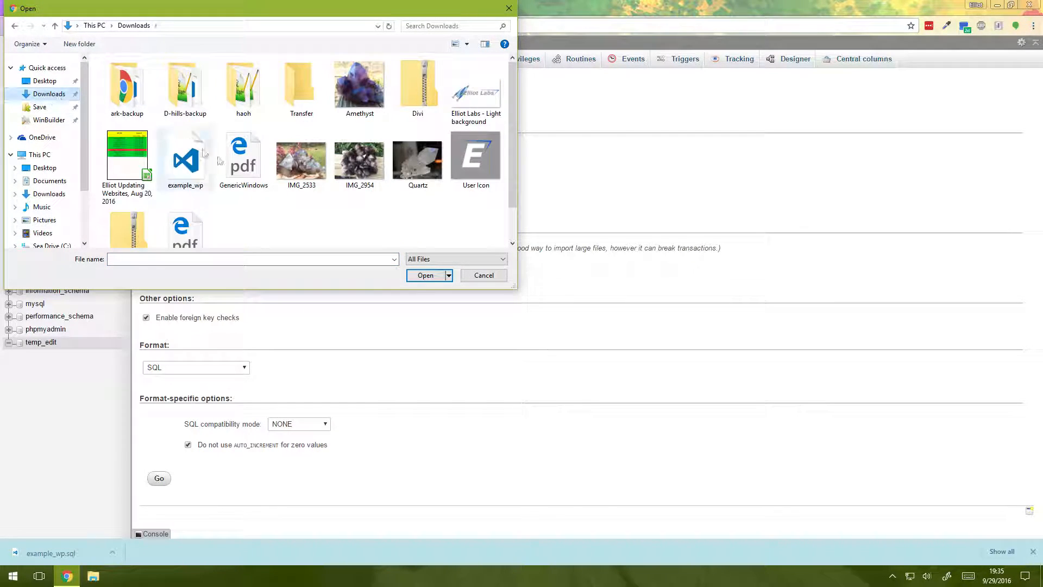
pyautogui.doubleClick(179, 169)
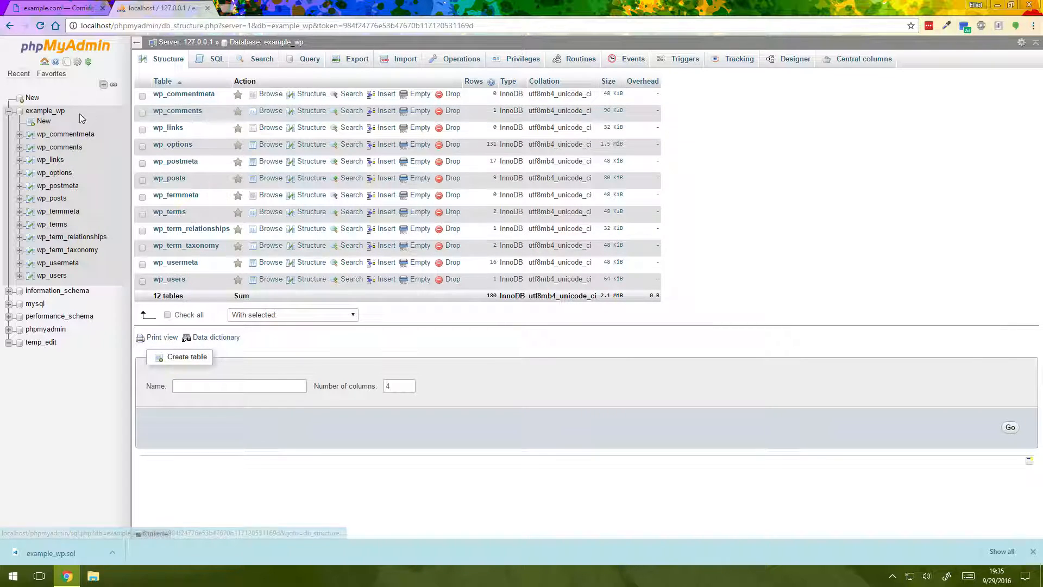
# Revisit the export options of the example_wp database and view the live example.com site
pyautogui.click(142, 231)
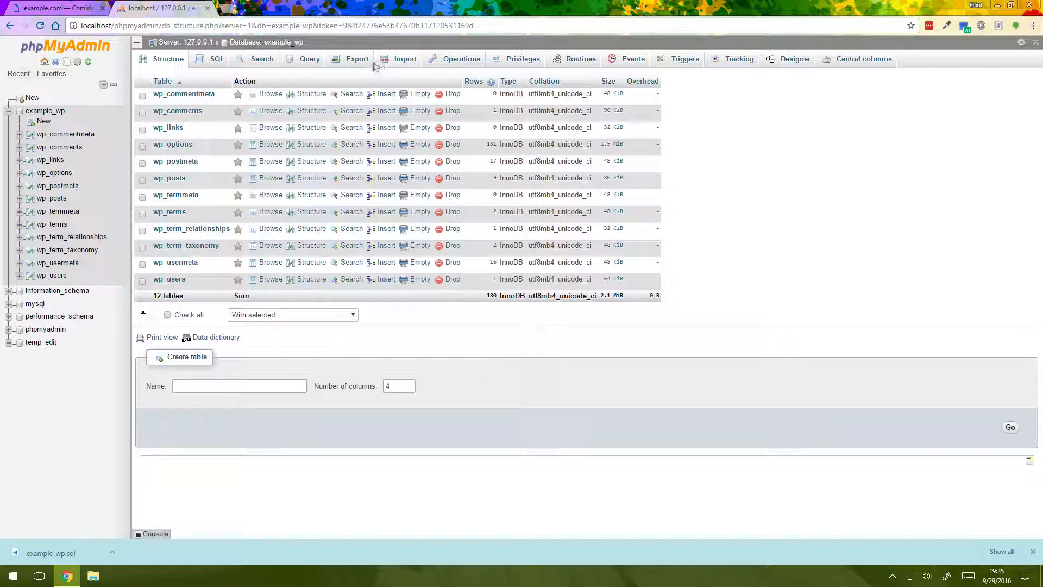
pyautogui.click(356, 59)
pyautogui.moveTo(55, 559); pyautogui.dragTo(68, 543)
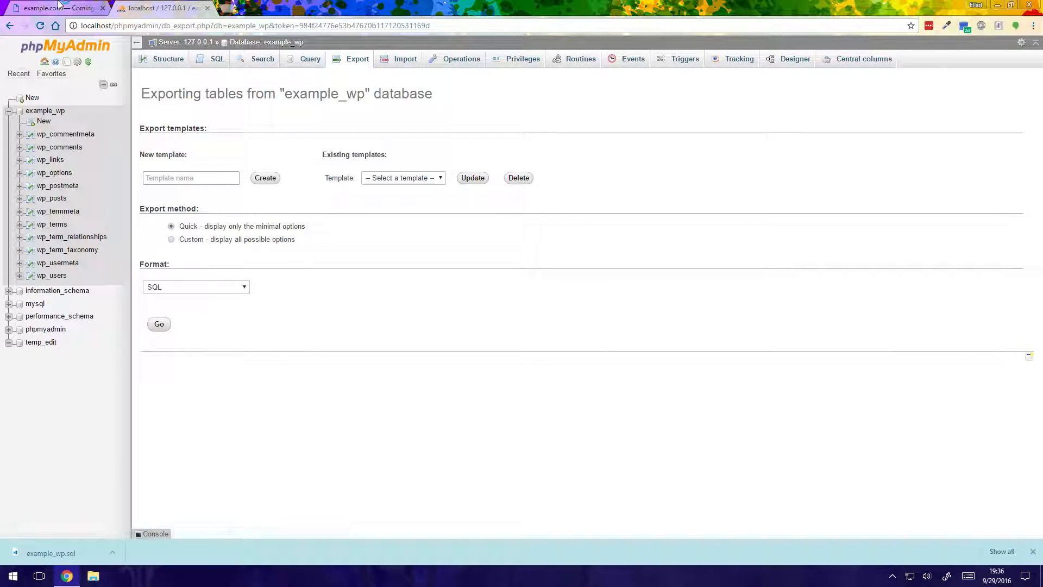
pyautogui.click(77, 7)
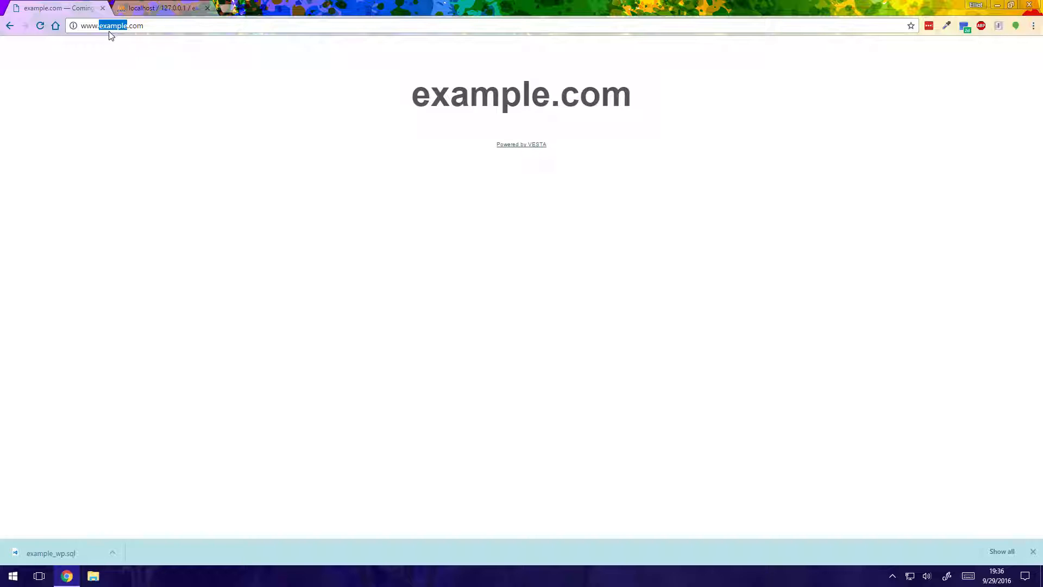
# Open the Vesta hosting panel in a new browser tab and start adding a database of type mysql
pyautogui.moveTo(121, 24); pyautogui.dragTo(140, 27)
pyautogui.click(232, 15)
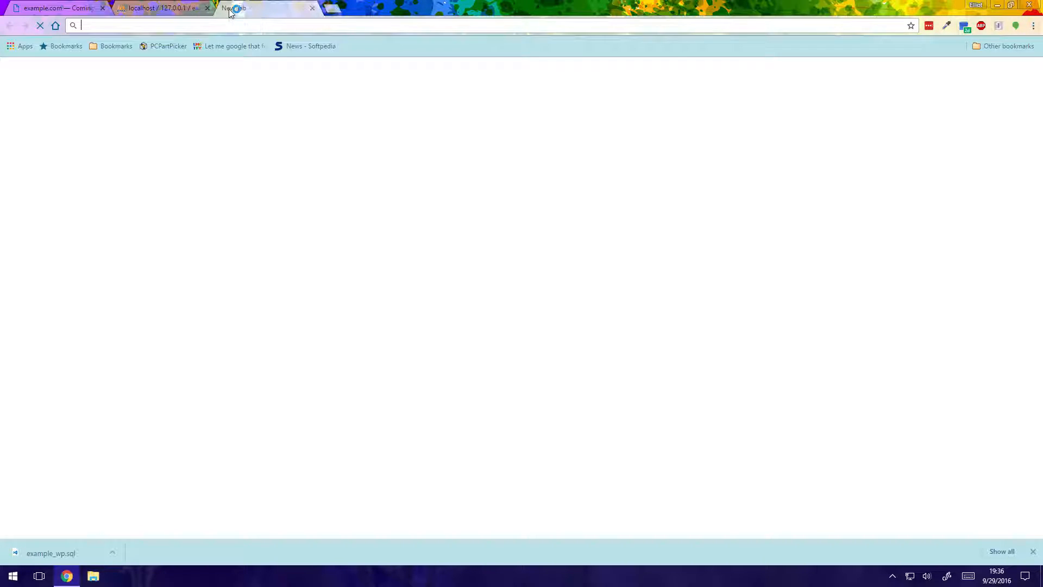
pyautogui.write('innopanel.innovationv.com:8083')
pyautogui.press('Return')
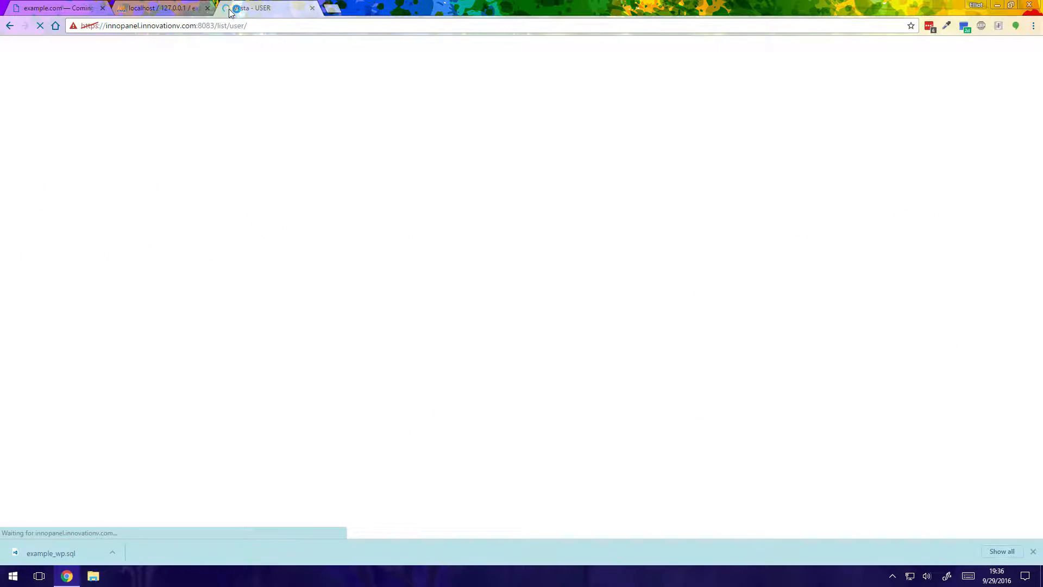
pyautogui.click(454, 114)
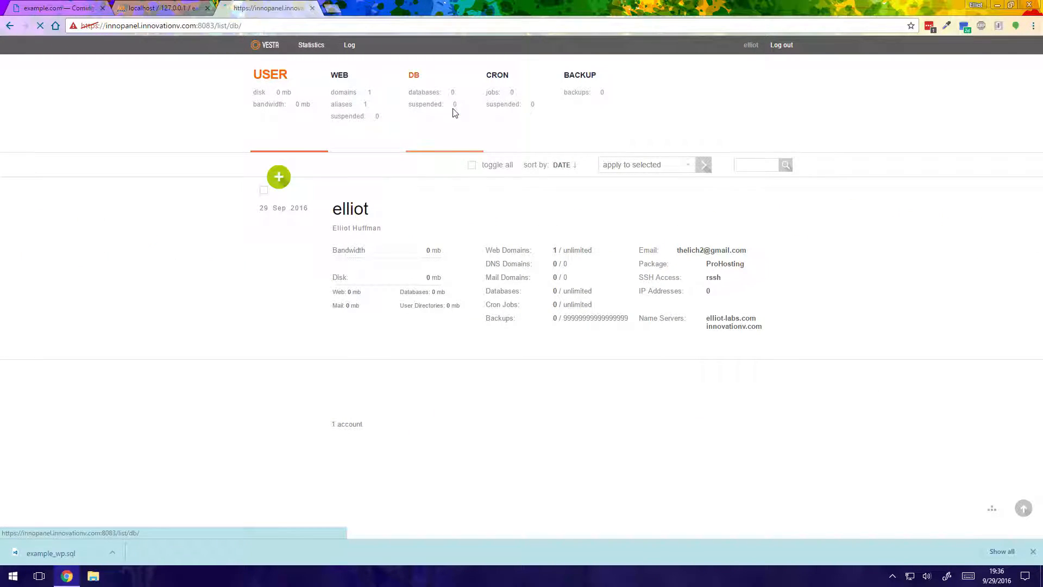
pyautogui.click(281, 179)
pyautogui.click(385, 414)
pyautogui.click(373, 435)
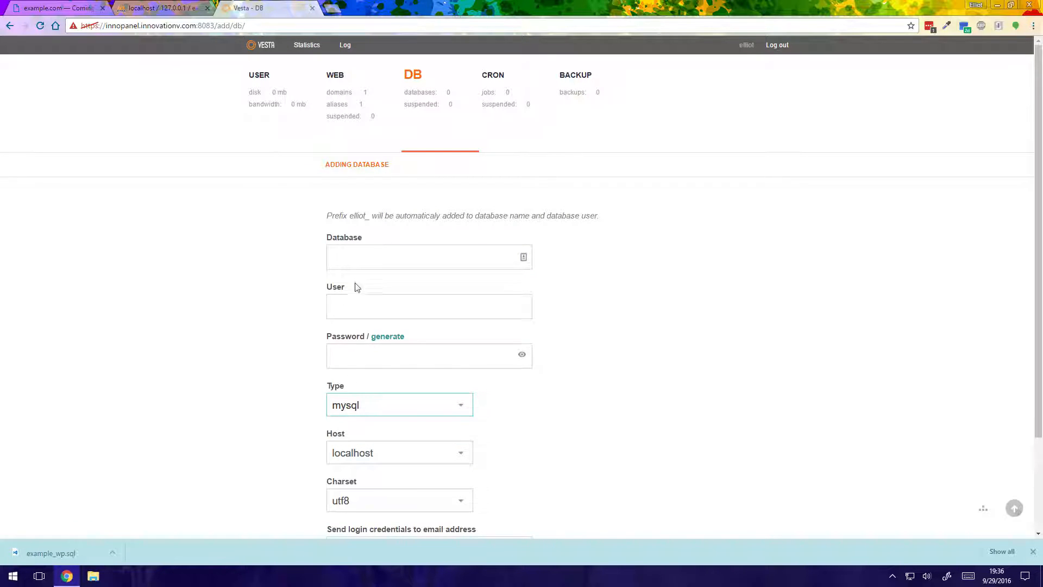
# Name the new database wordpress and its database user wp
pyautogui.click(363, 255)
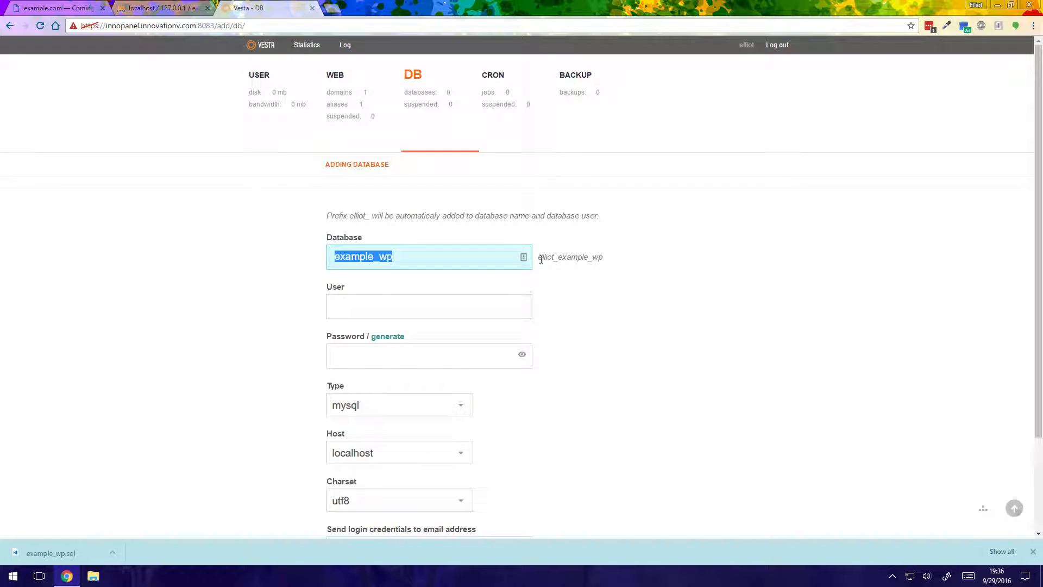
pyautogui.moveTo(541, 259); pyautogui.dragTo(559, 258)
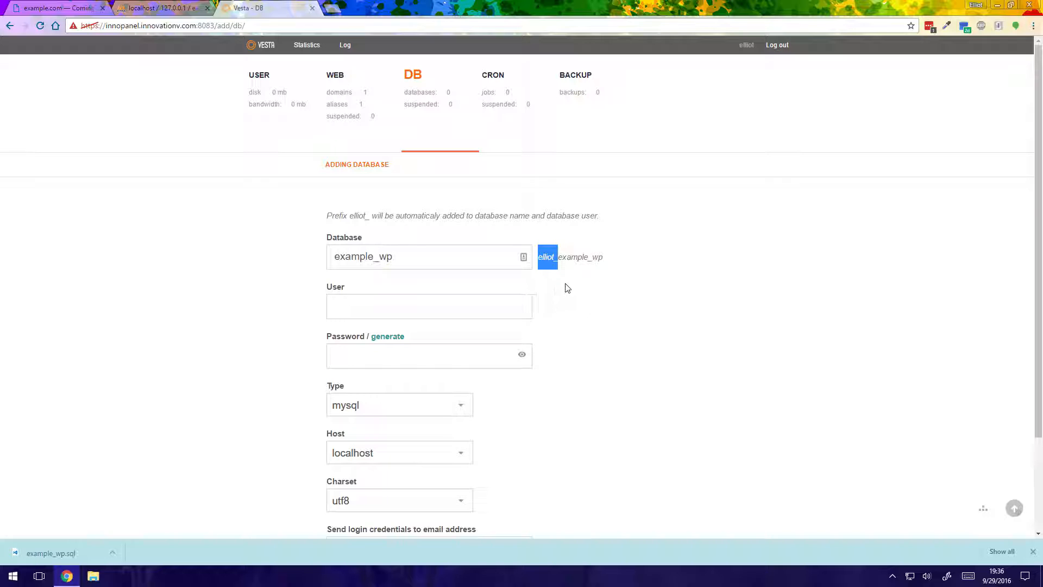
pyautogui.moveTo(444, 256); pyautogui.dragTo(244, 263)
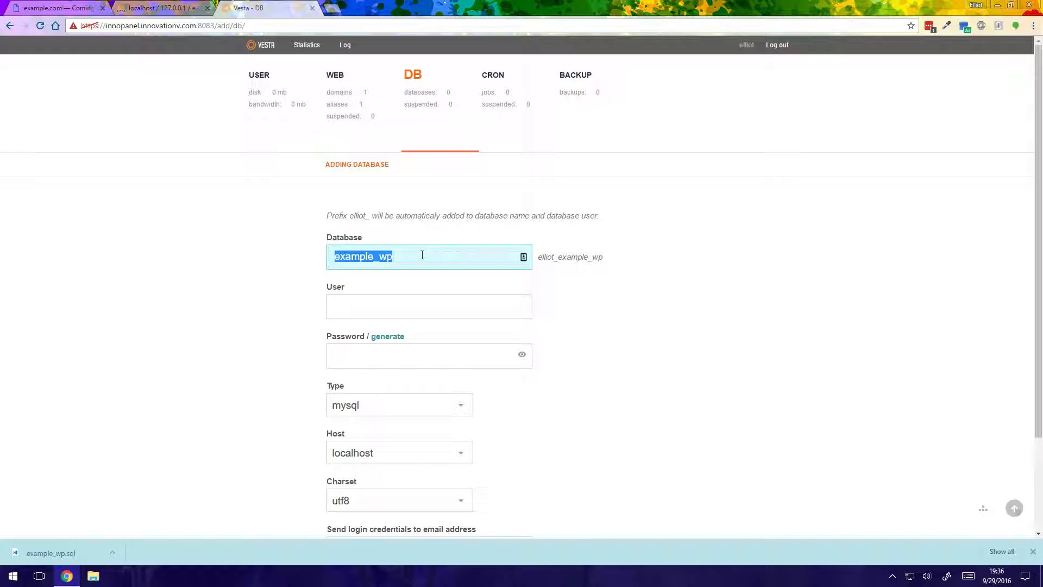
pyautogui.write('wordpress')
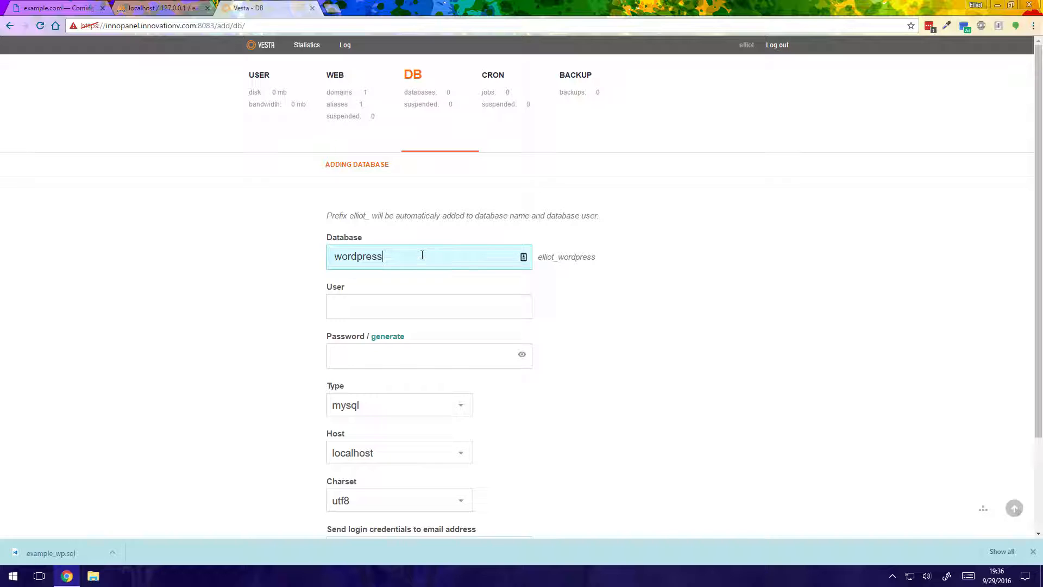
pyautogui.doubleClick(551, 258)
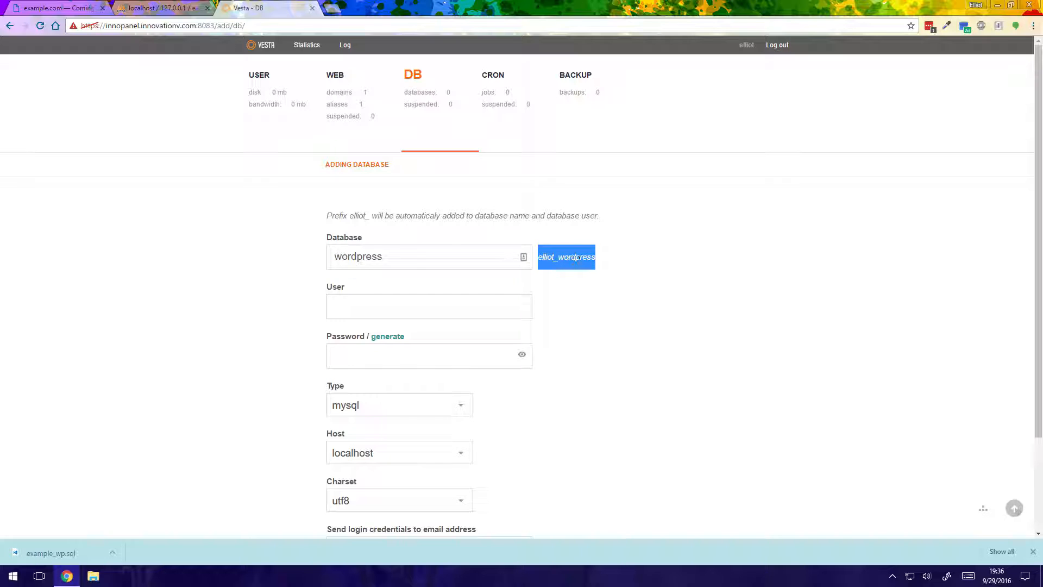
pyautogui.click(428, 300)
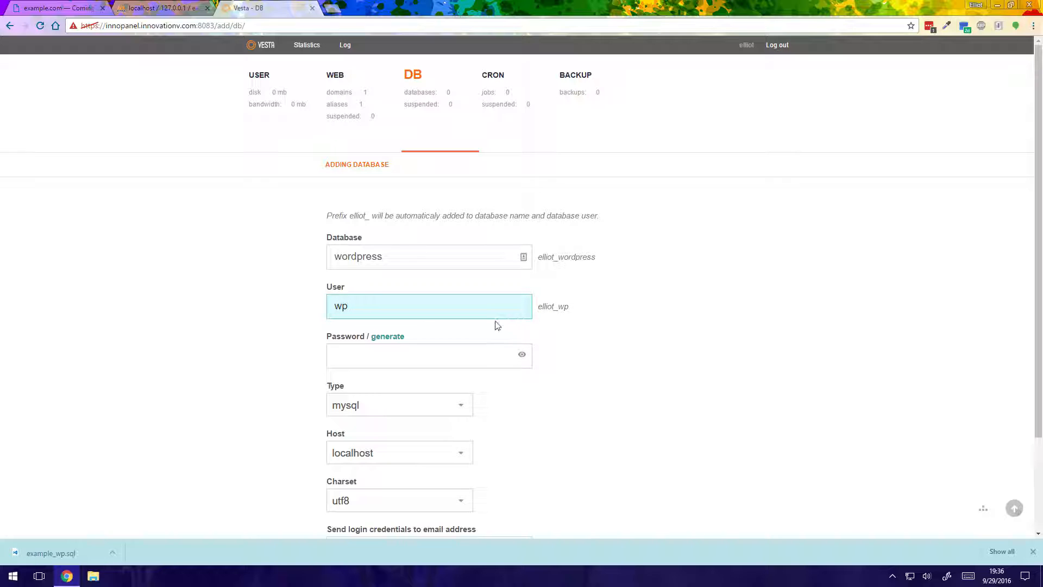
pyautogui.moveTo(569, 306); pyautogui.dragTo(556, 308)
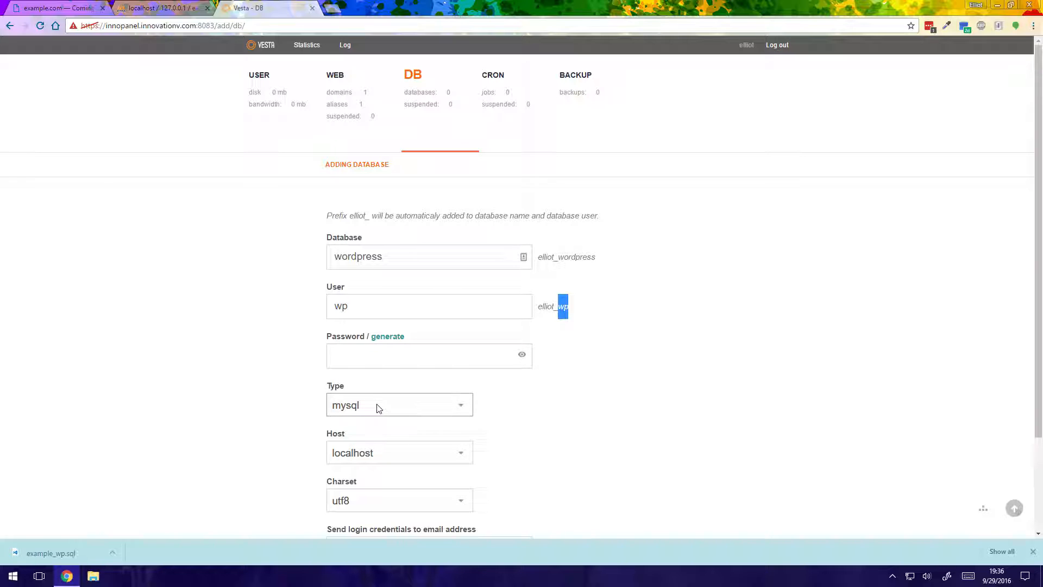
# Generate and copy a password for the database user, then add the database with host localhost and charset utf8
pyautogui.click(422, 454)
pyautogui.click(552, 435)
pyautogui.scroll(-2, 536, 445)
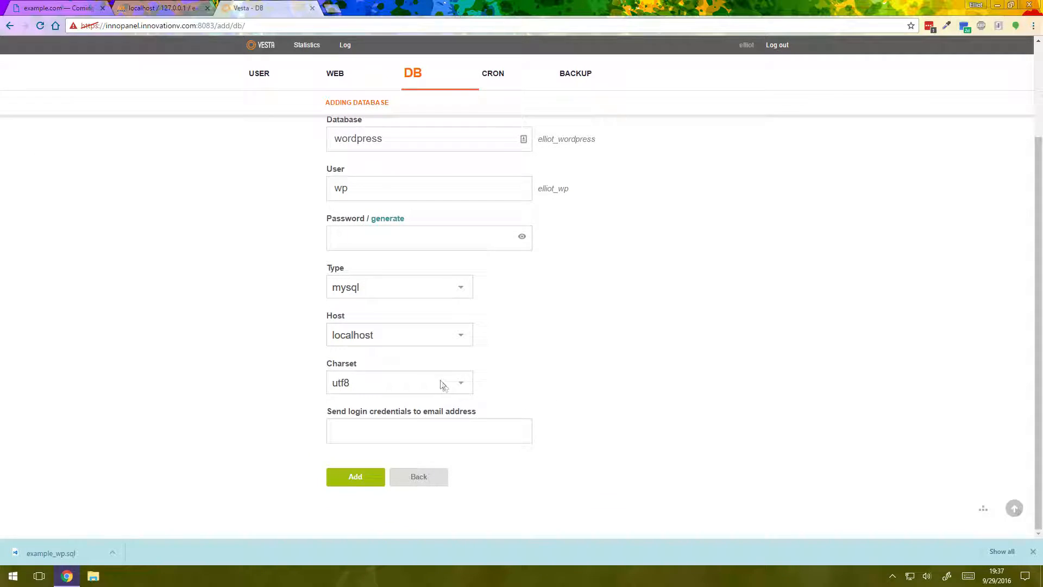
pyautogui.click(422, 432)
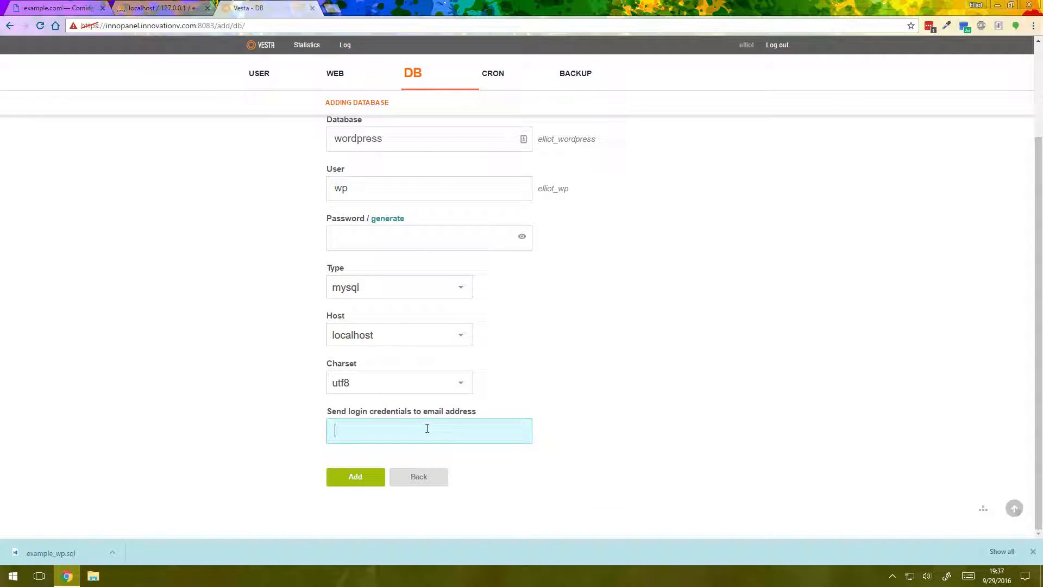
pyautogui.scroll(2, 427, 429)
pyautogui.click(411, 344)
pyautogui.click(387, 328)
pyautogui.moveTo(405, 347); pyautogui.dragTo(300, 351)
pyautogui.rightClick(362, 347)
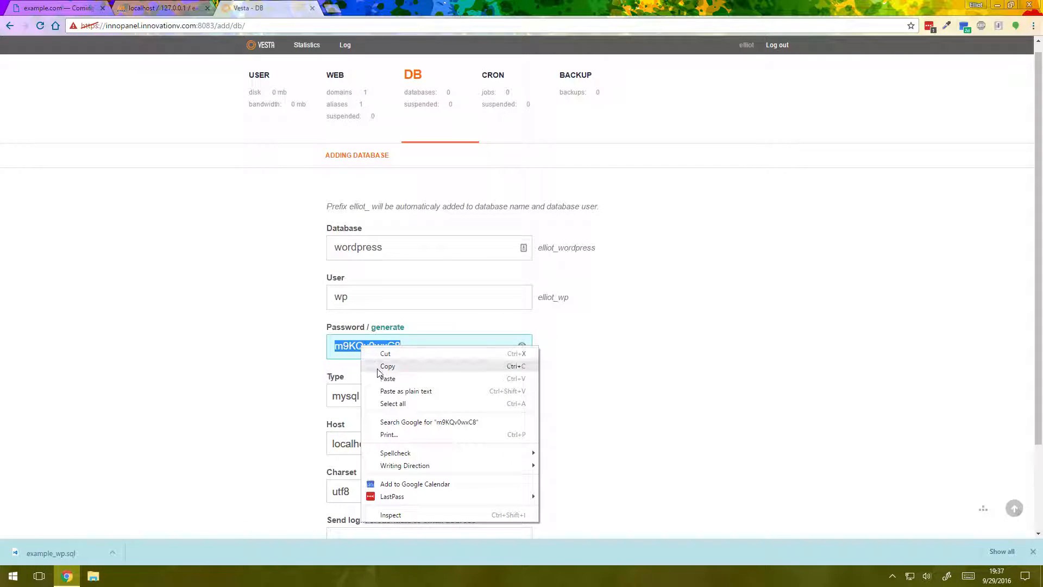
pyautogui.click(380, 367)
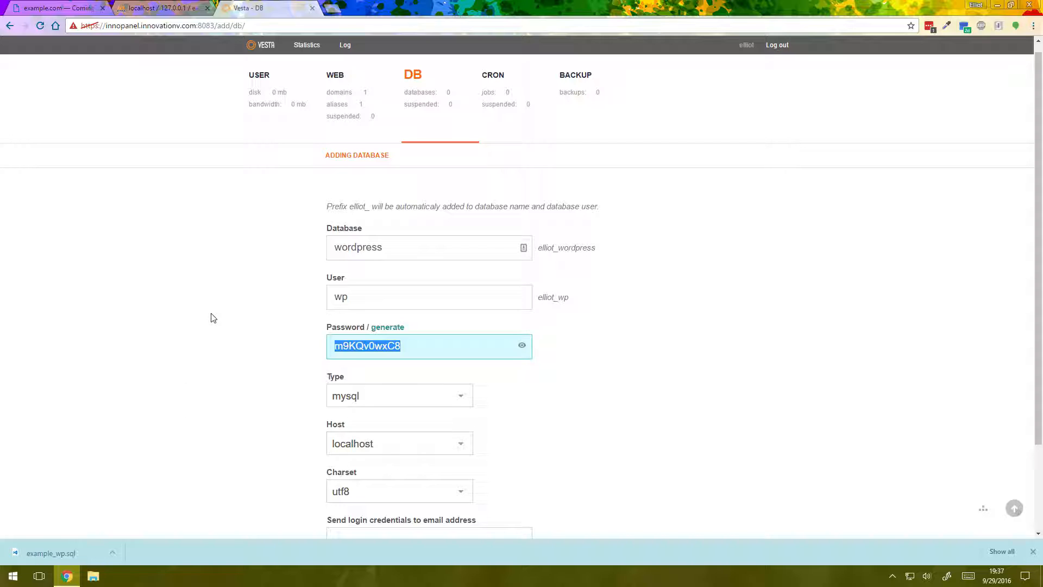
pyautogui.scroll(-2, 211, 319)
pyautogui.click(347, 482)
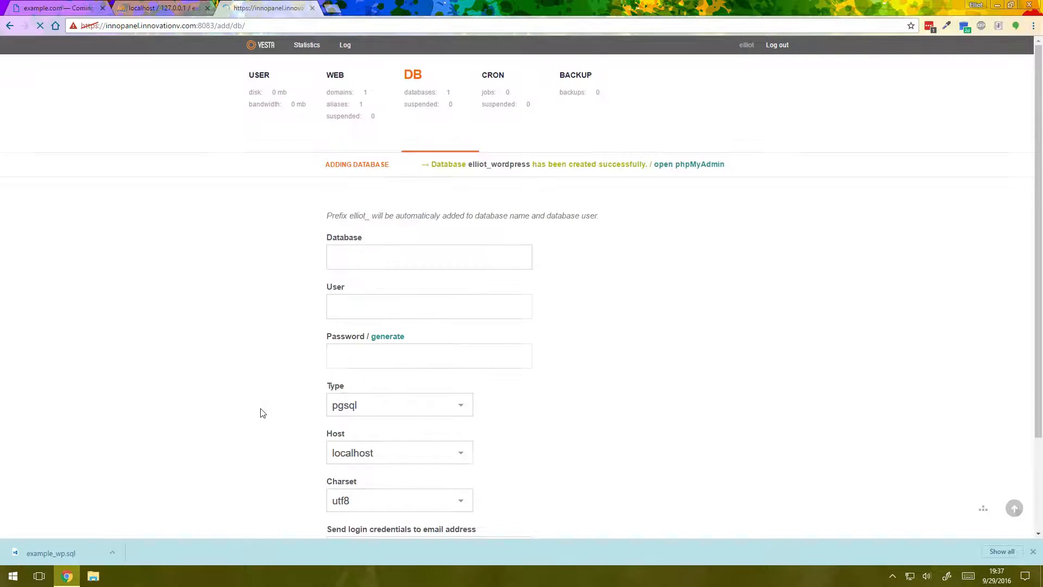
# Show the hosting panel's database list and open the server's phpMyAdmin from it
pyautogui.click(427, 109)
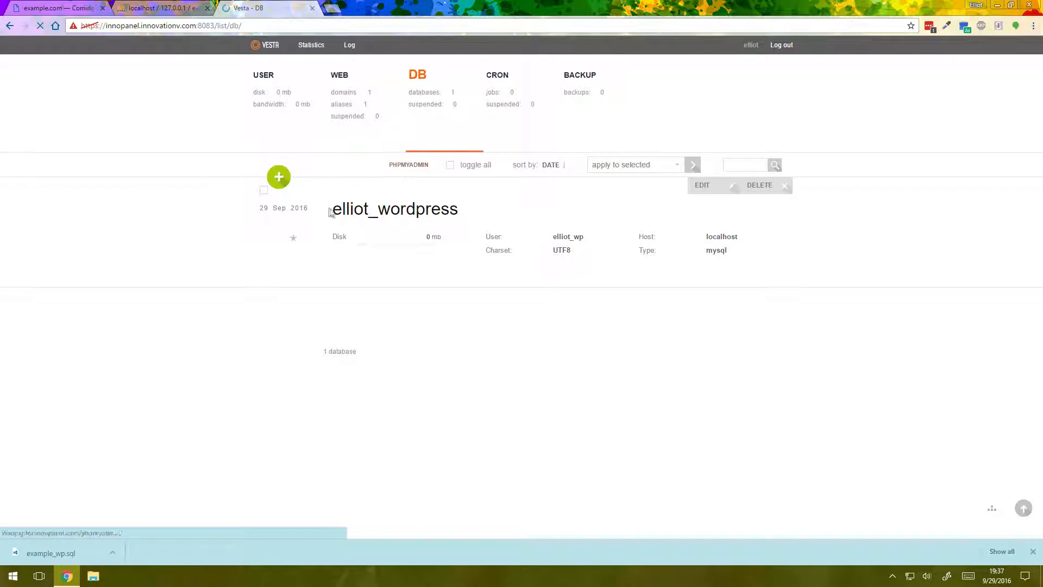
pyautogui.moveTo(330, 212); pyautogui.dragTo(461, 212)
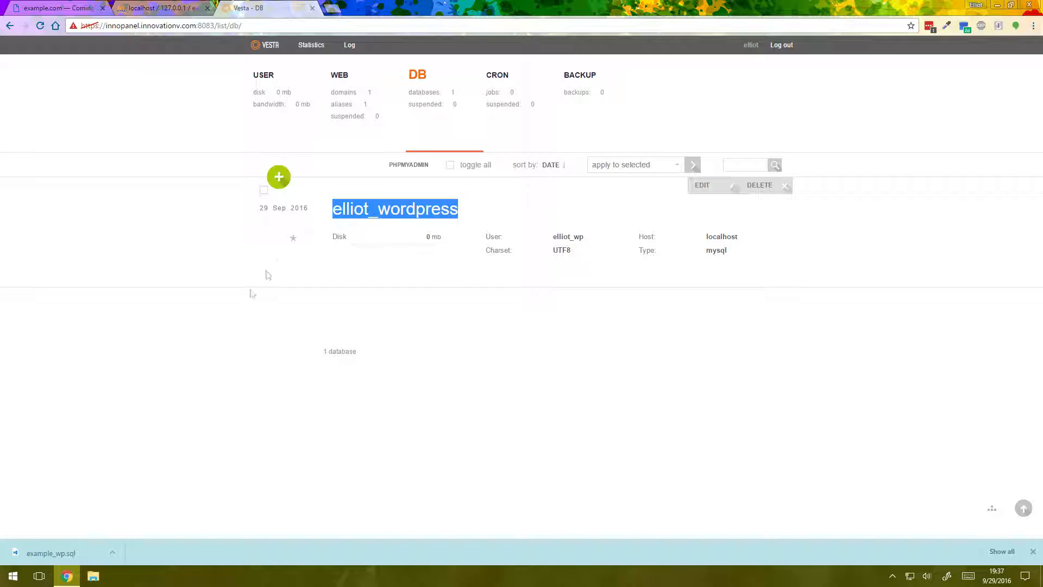
pyautogui.moveTo(33, 553); pyautogui.dragTo(62, 540)
pyautogui.click(407, 167)
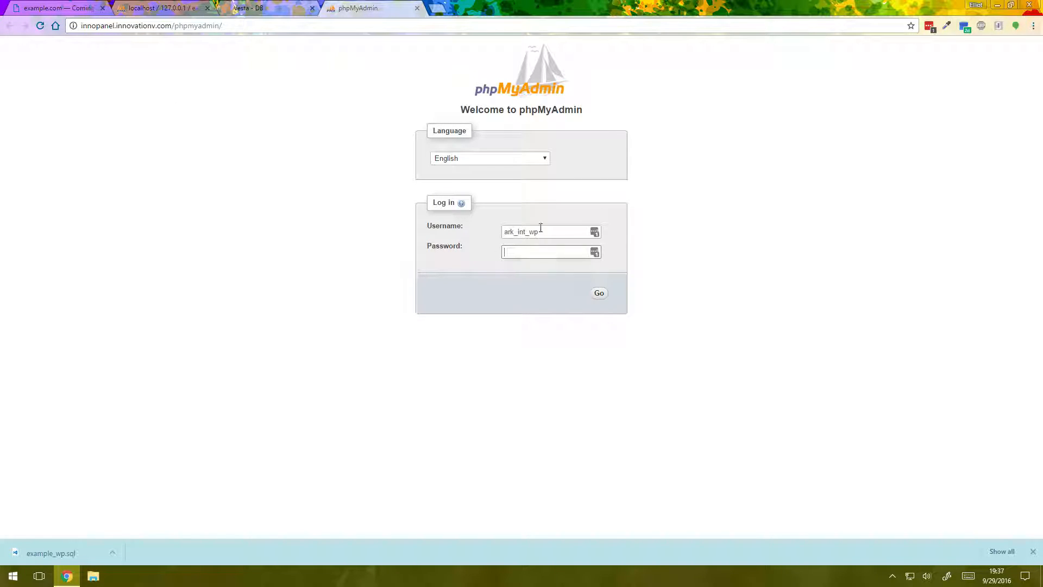
# Log in to the server's phpMyAdmin with the new database user's name and the copied password, without saving the login
pyautogui.moveTo(561, 229); pyautogui.dragTo(406, 223)
pyautogui.write('ellio')
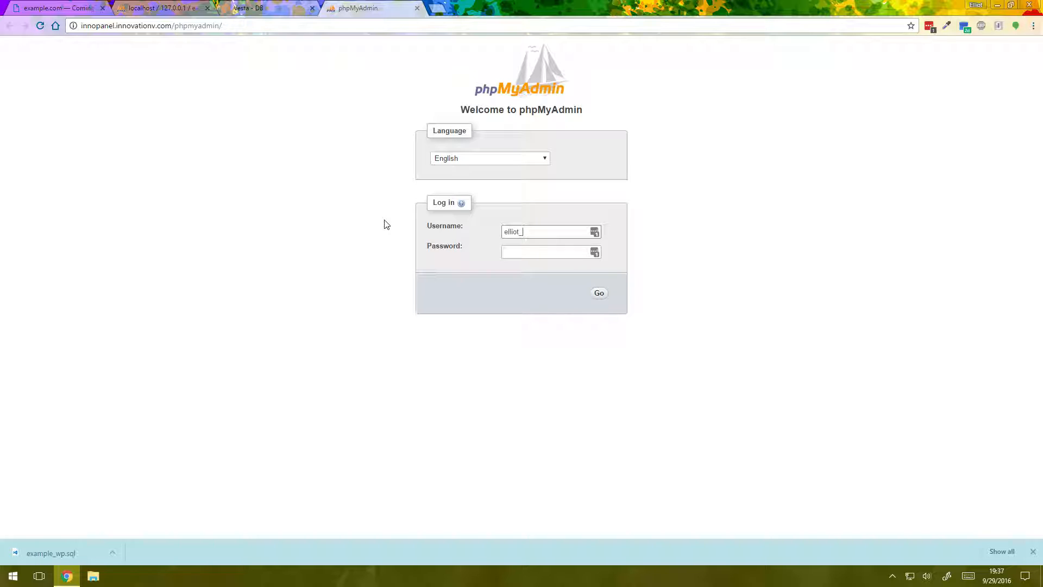
pyautogui.click(539, 253)
pyautogui.click(598, 293)
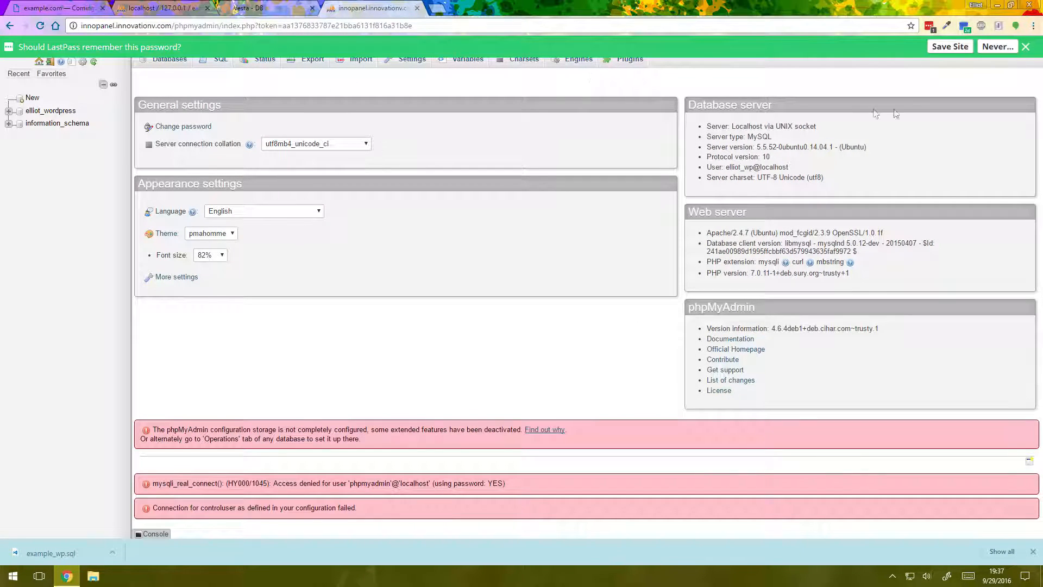
pyautogui.click(1026, 47)
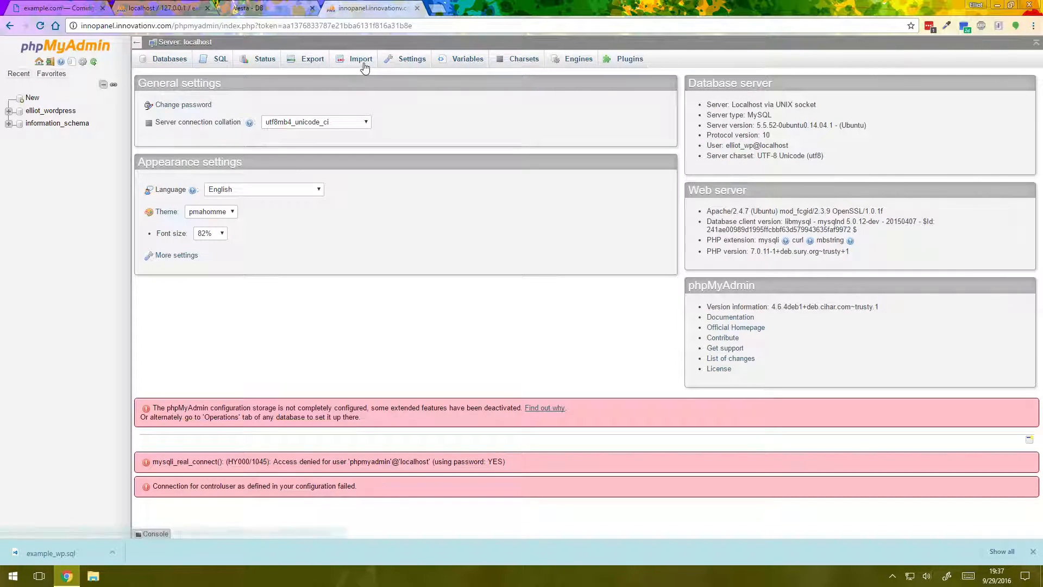
# Import example_wp from Downloads into the new WordPress database and open its wp_options table
pyautogui.click(69, 113)
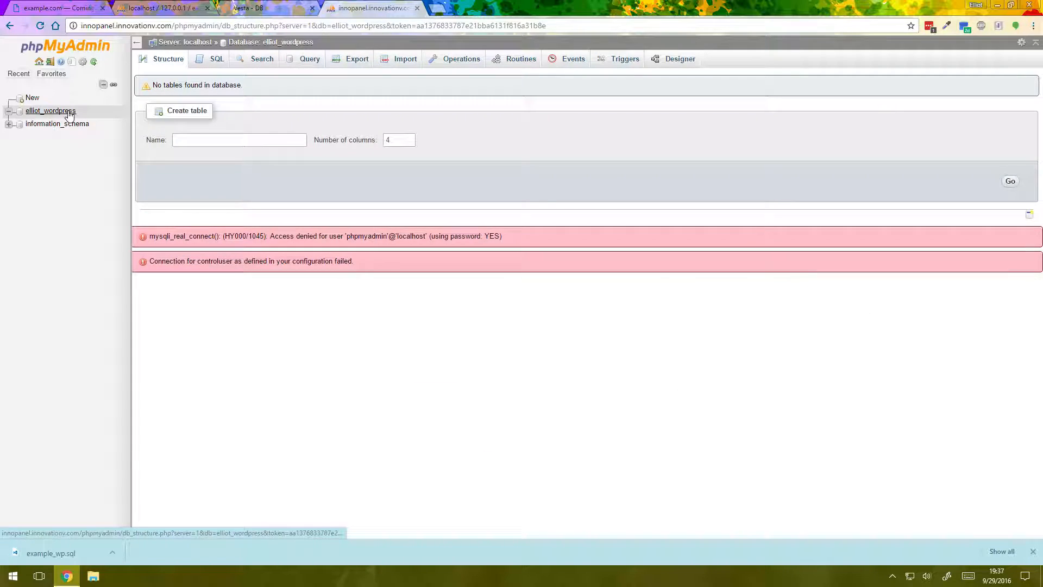
pyautogui.click(399, 59)
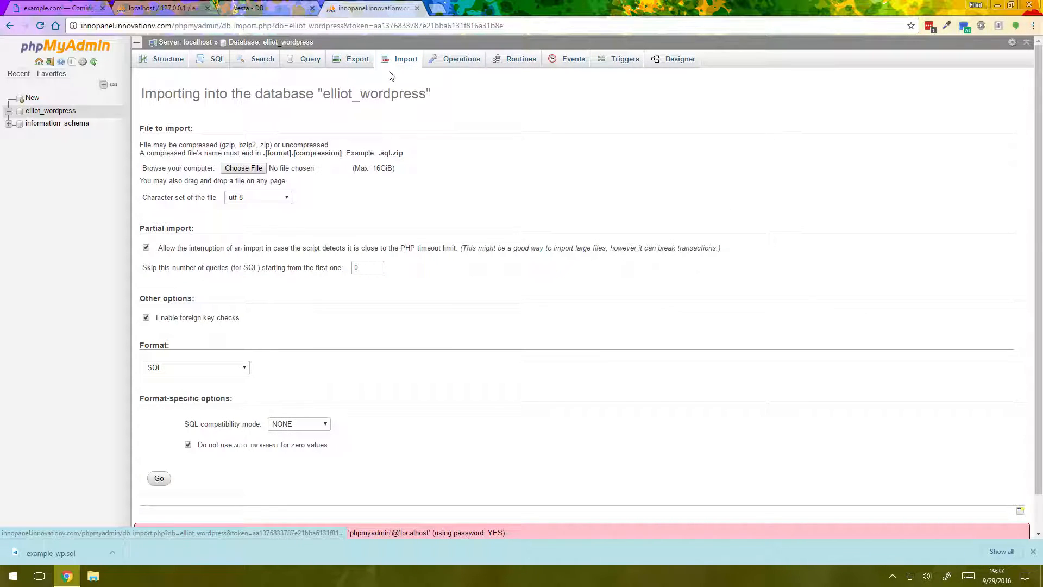
pyautogui.click(244, 168)
pyautogui.scroll(-1, 229, 200)
pyautogui.scroll(1, 318, 200)
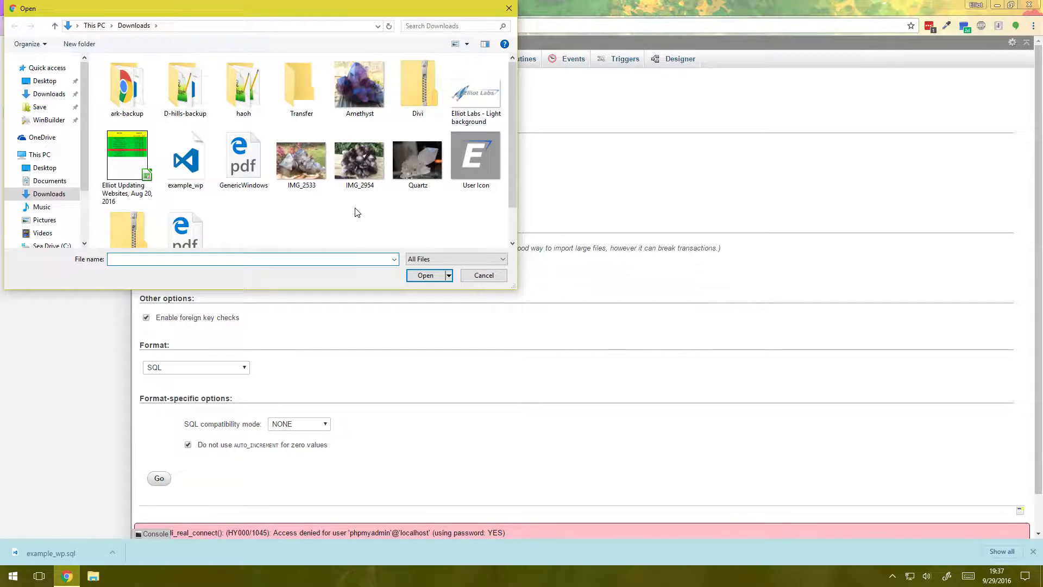
pyautogui.doubleClick(177, 173)
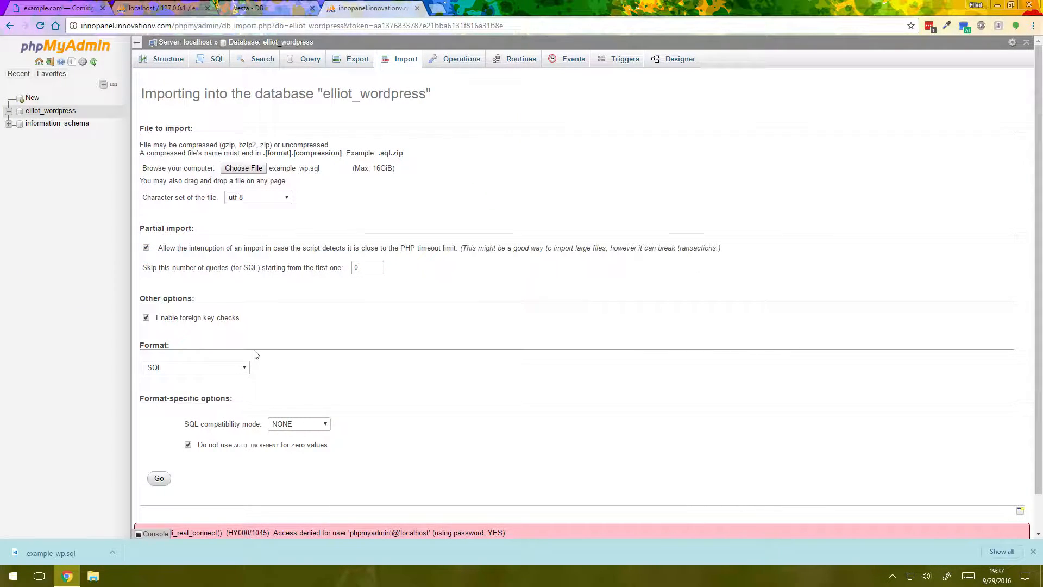
pyautogui.click(159, 478)
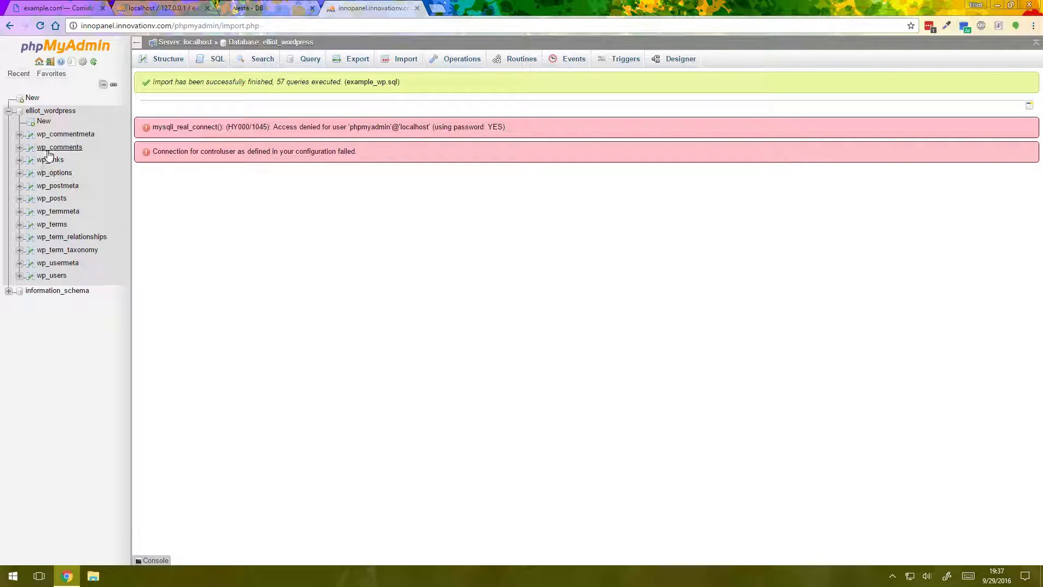
pyautogui.click(49, 173)
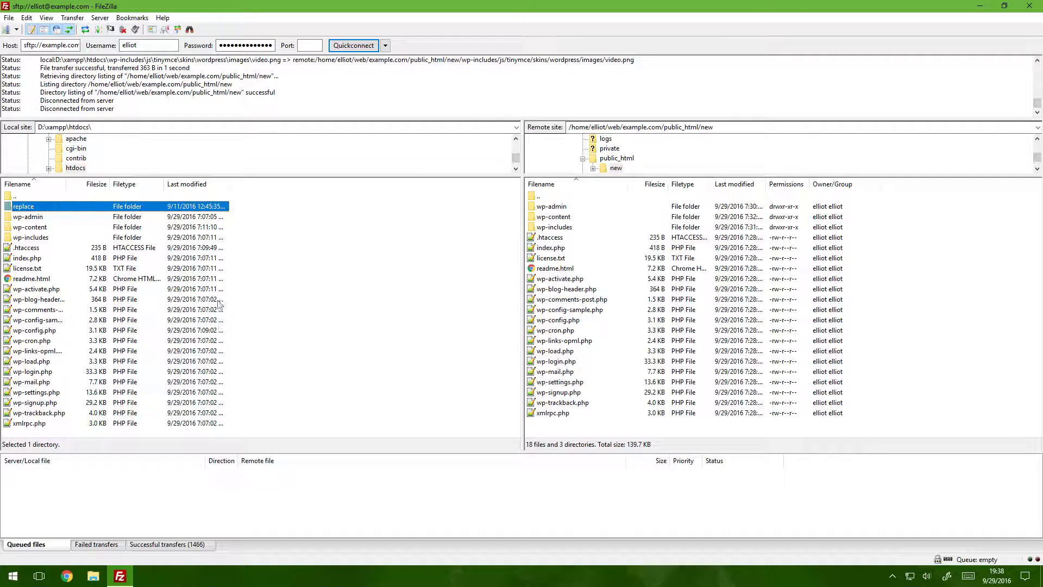
# In FileZilla, go up to the remote public_html folder and create a directory named old there
pyautogui.click(554, 432)
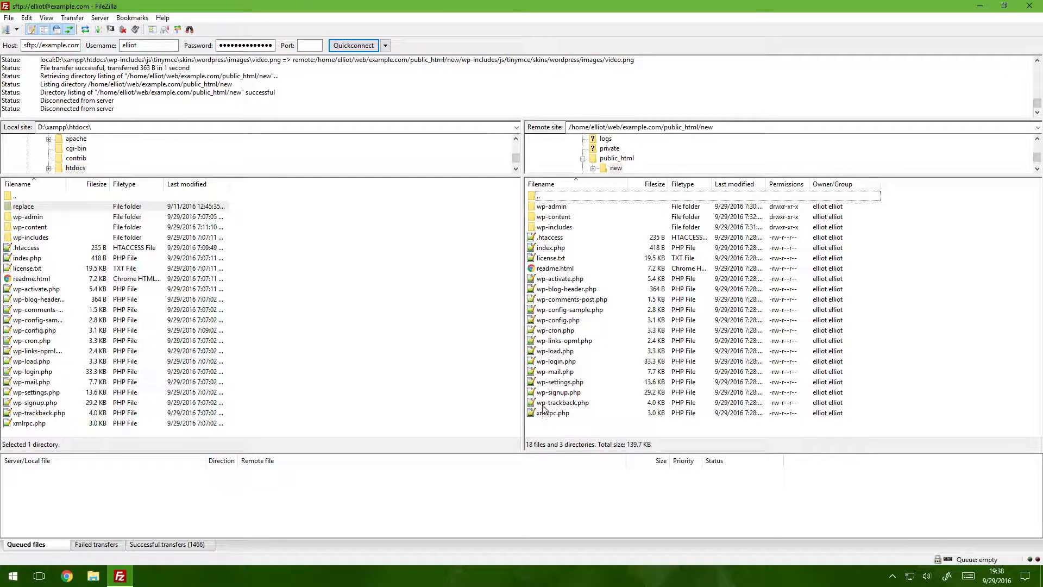
pyautogui.doubleClick(557, 197)
pyautogui.click(565, 208)
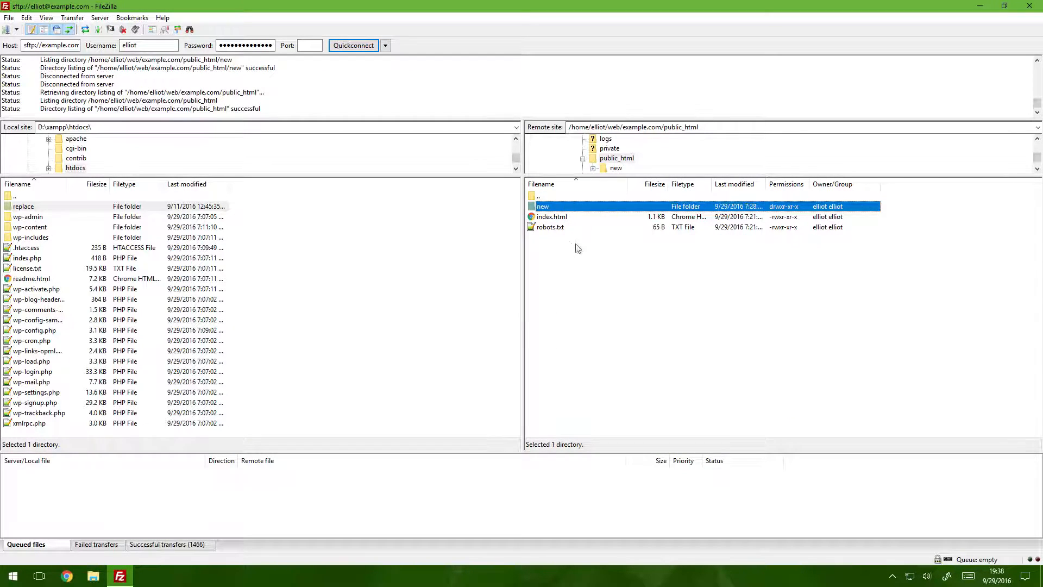
pyautogui.click(621, 159)
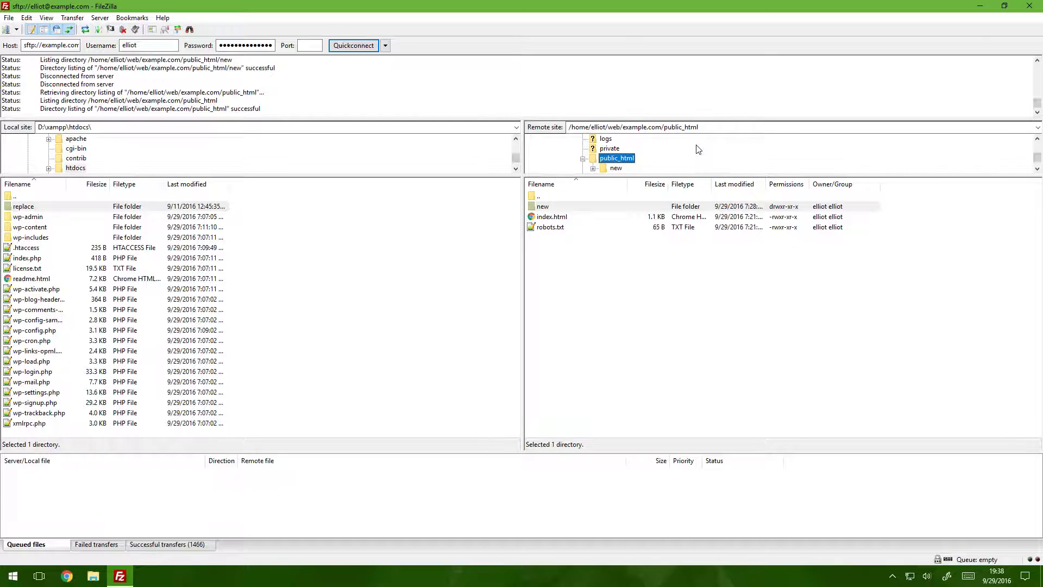
pyautogui.click(542, 251)
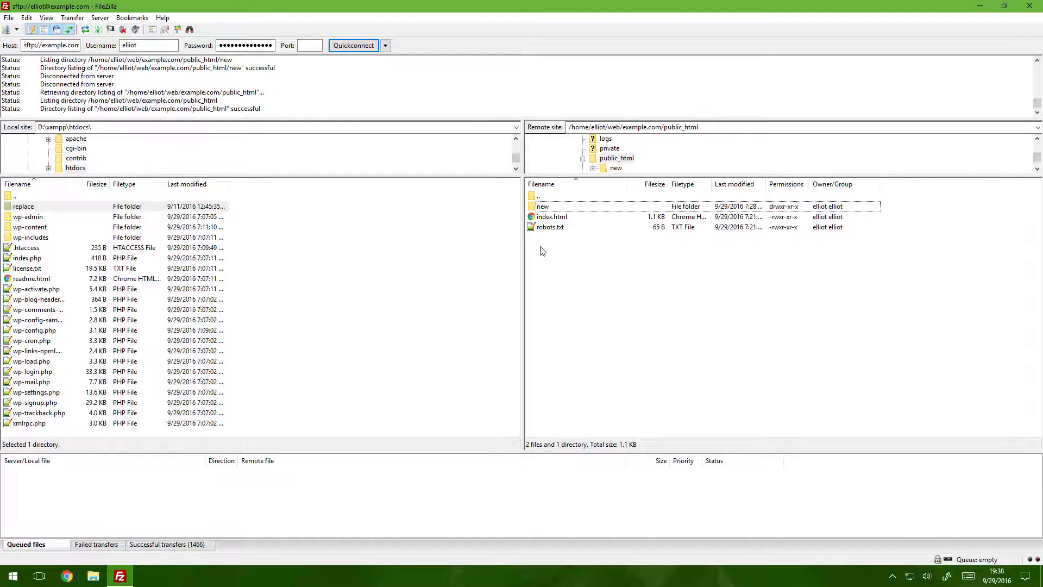
pyautogui.rightClick(542, 250)
pyautogui.click(567, 294)
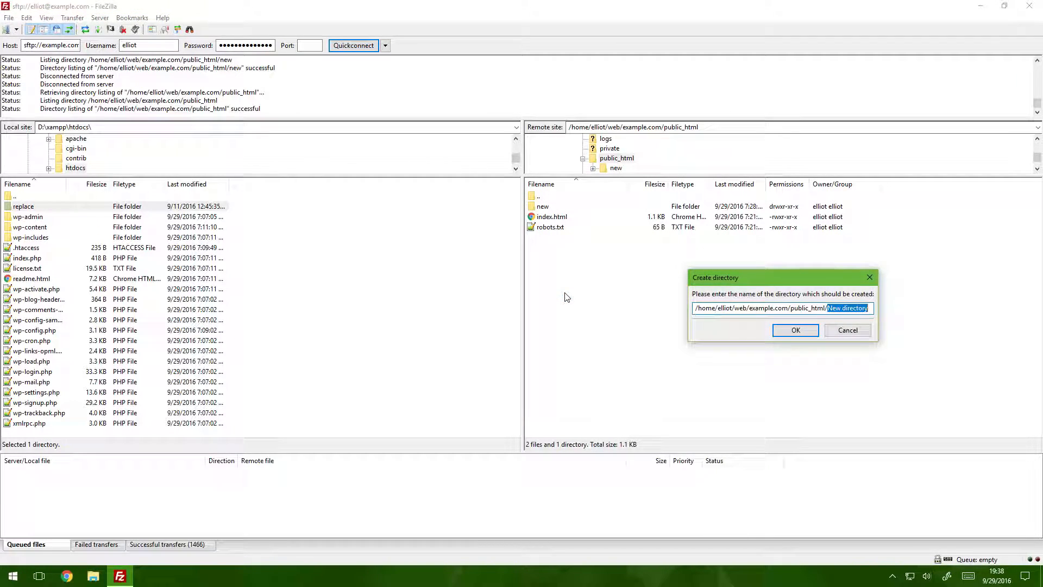
pyautogui.write('old')
pyautogui.press('Return')
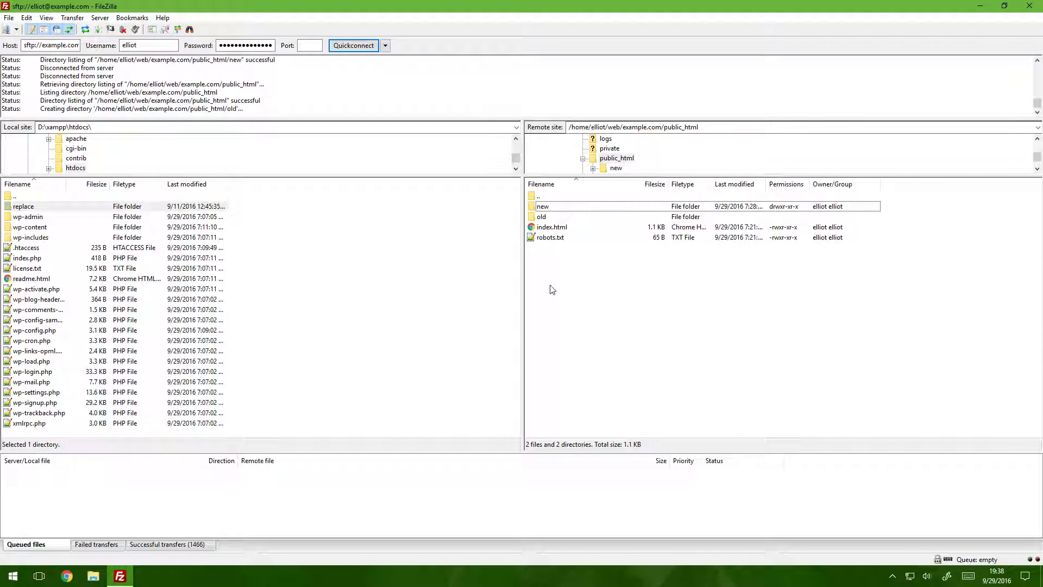
# View the contents of the remote new folder and return to public_html
pyautogui.doubleClick(547, 208)
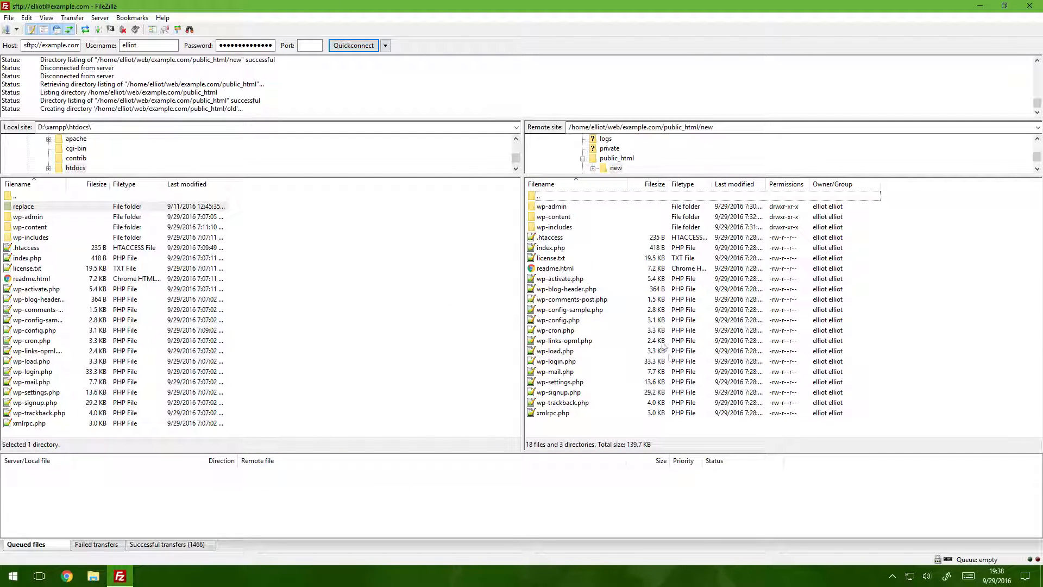
pyautogui.doubleClick(554, 197)
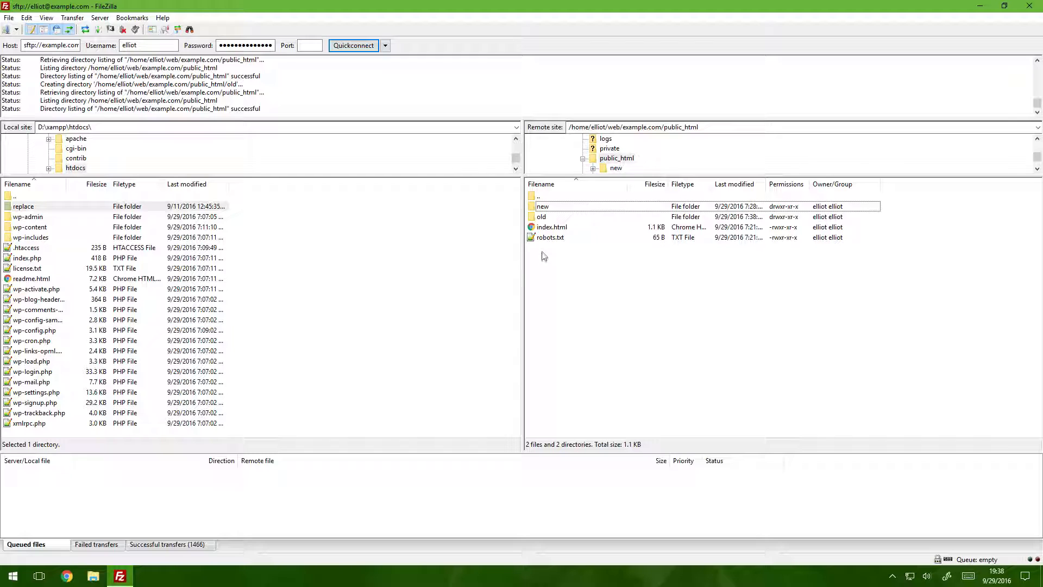
# Move index.html and robots.txt from the remote public_html folder into its old folder
pyautogui.moveTo(549, 262); pyautogui.dragTo(556, 226)
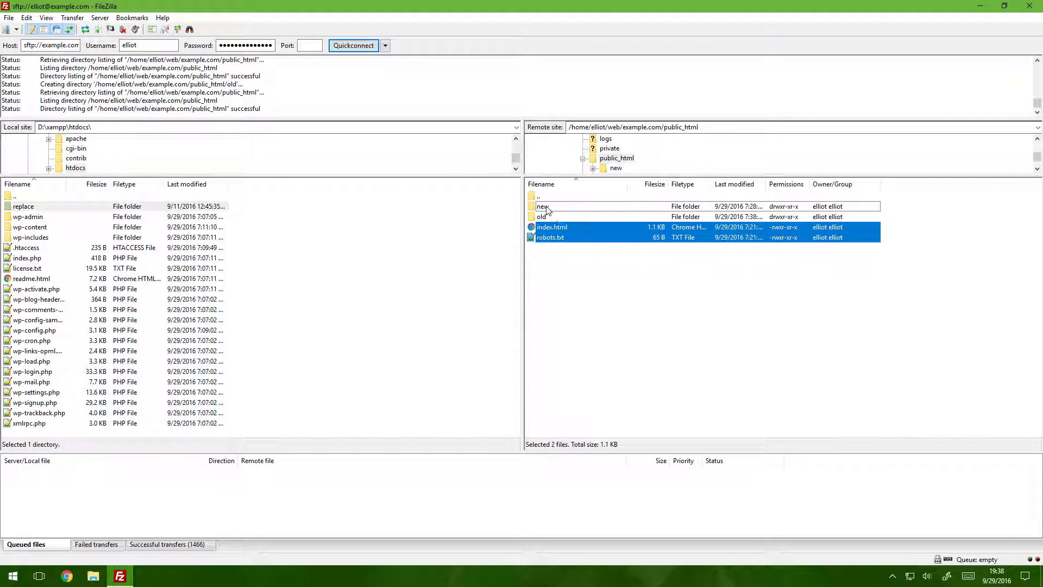
pyautogui.click(548, 208)
pyautogui.moveTo(538, 273); pyautogui.dragTo(558, 232)
pyautogui.moveTo(567, 240); pyautogui.dragTo(557, 218)
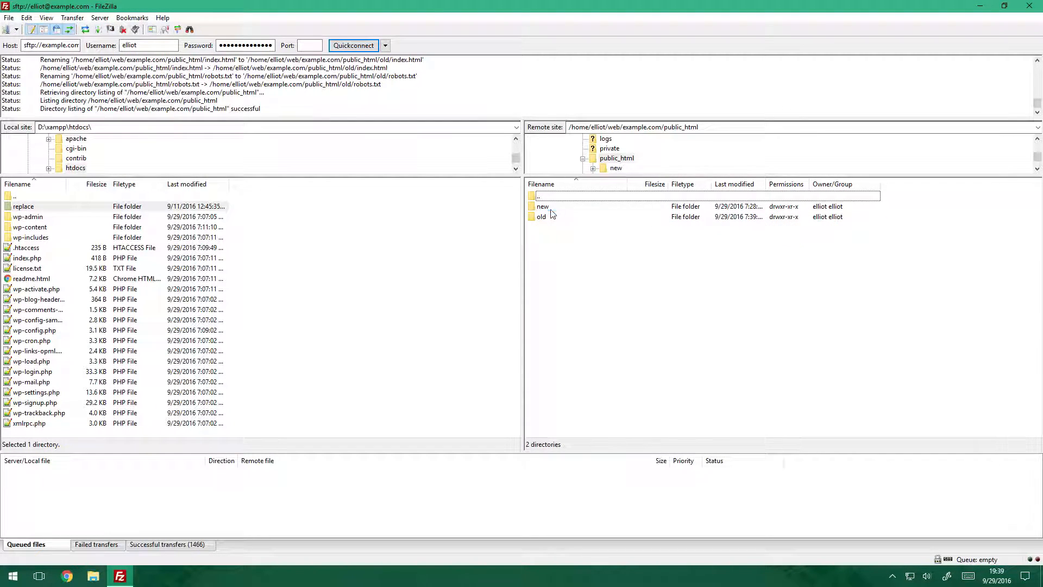
# Move all files and folders from the remote new folder up into public_html and return to public_html
pyautogui.doubleClick(544, 207)
pyautogui.click(556, 260)
pyautogui.hotkey('ctrl', 'a')
pyautogui.moveTo(556, 259); pyautogui.dragTo(549, 197)
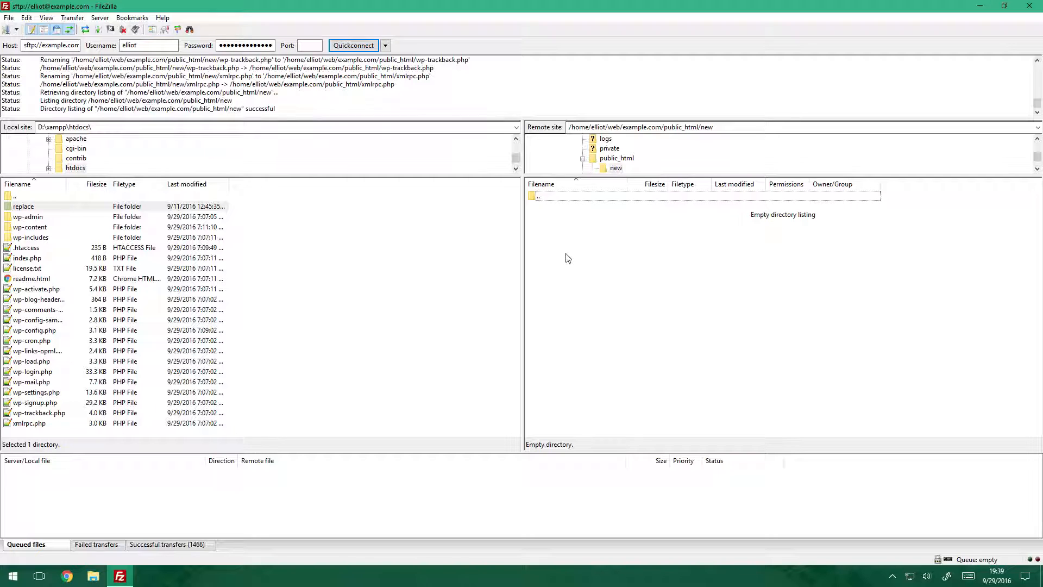
pyautogui.doubleClick(546, 197)
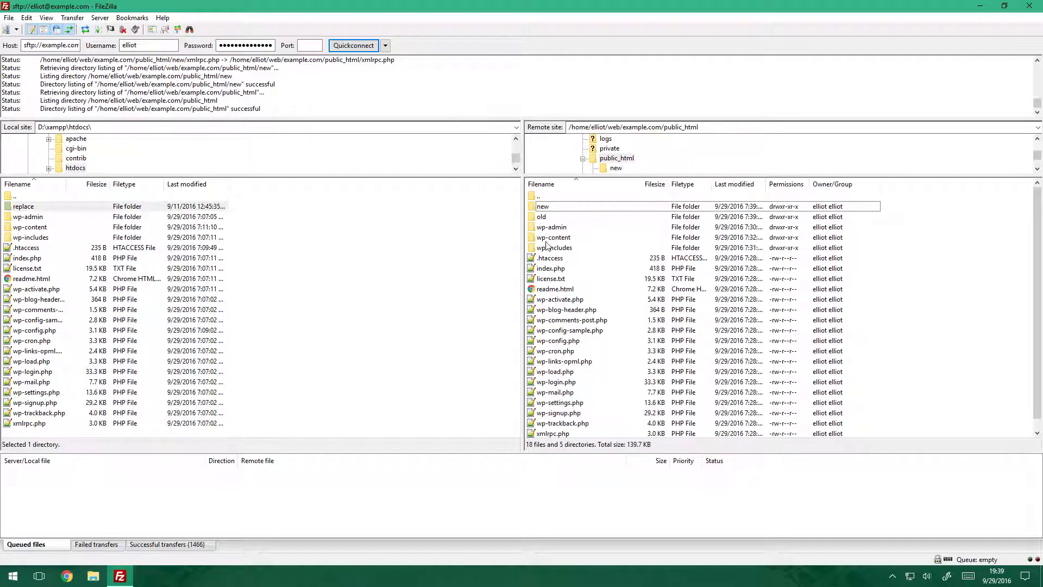
# Check the contents of the remote old folder, return to public_html, and view example.com in Chrome
pyautogui.doubleClick(547, 217)
pyautogui.click(540, 196)
pyautogui.doubleClick(546, 196)
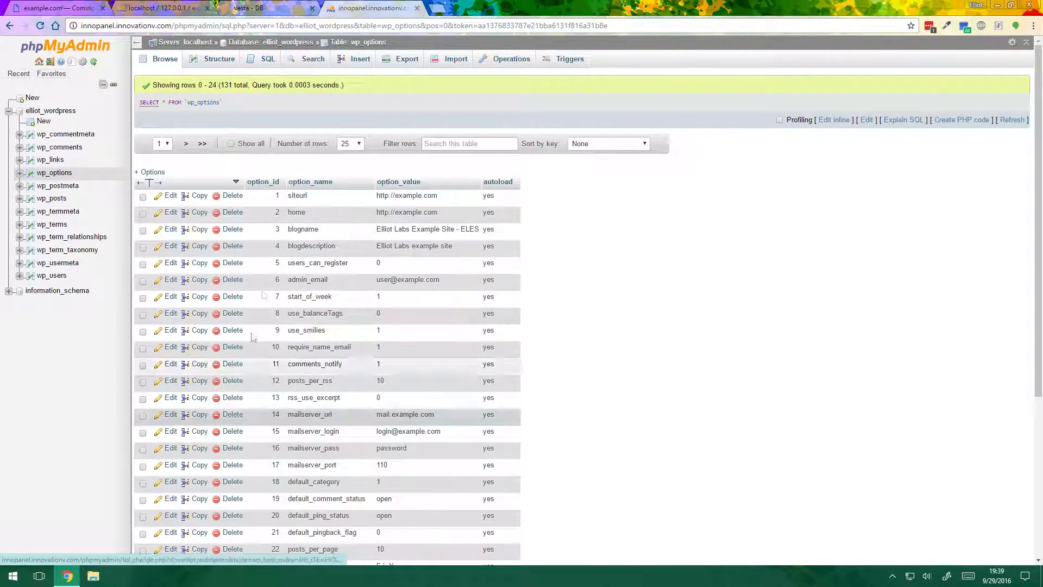
pyautogui.click(62, 6)
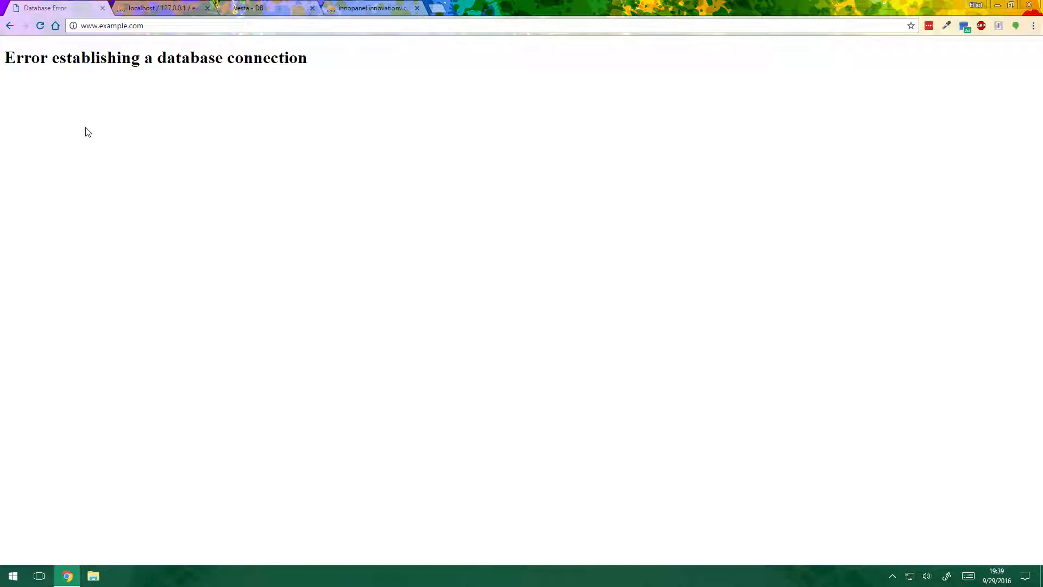
pyautogui.moveTo(29, 58); pyautogui.dragTo(271, 65)
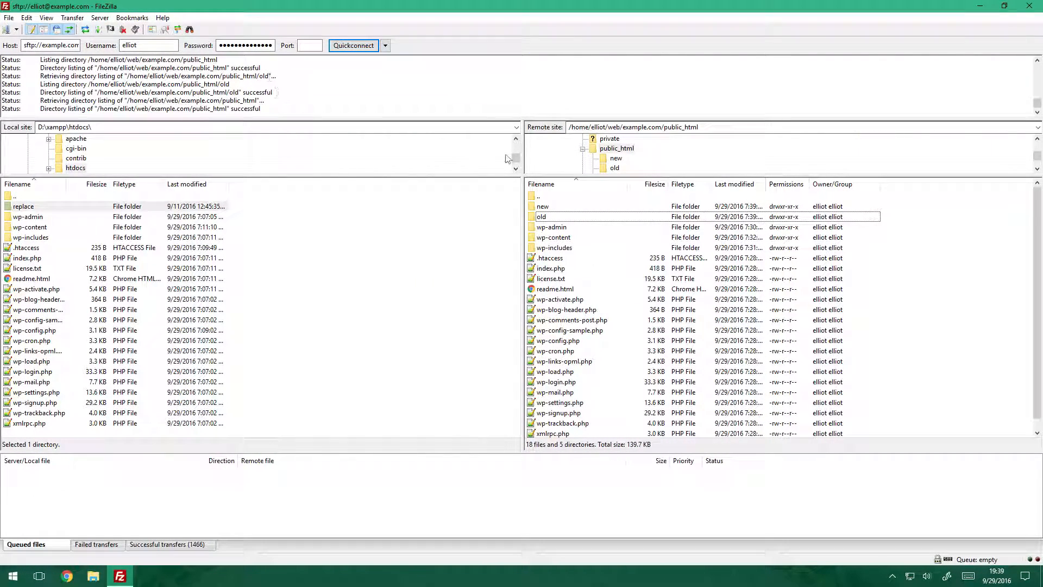
# In FileZilla, open the remote wp-config.php for editing and replace the DB_PASSWORD value with the copied database password
pyautogui.rightClick(561, 342)
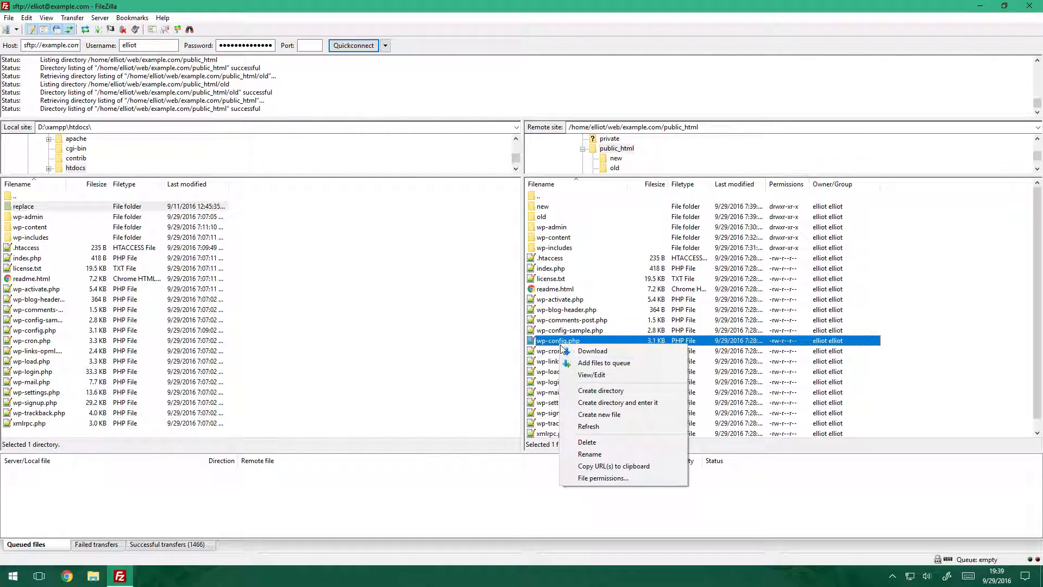
pyautogui.click(583, 375)
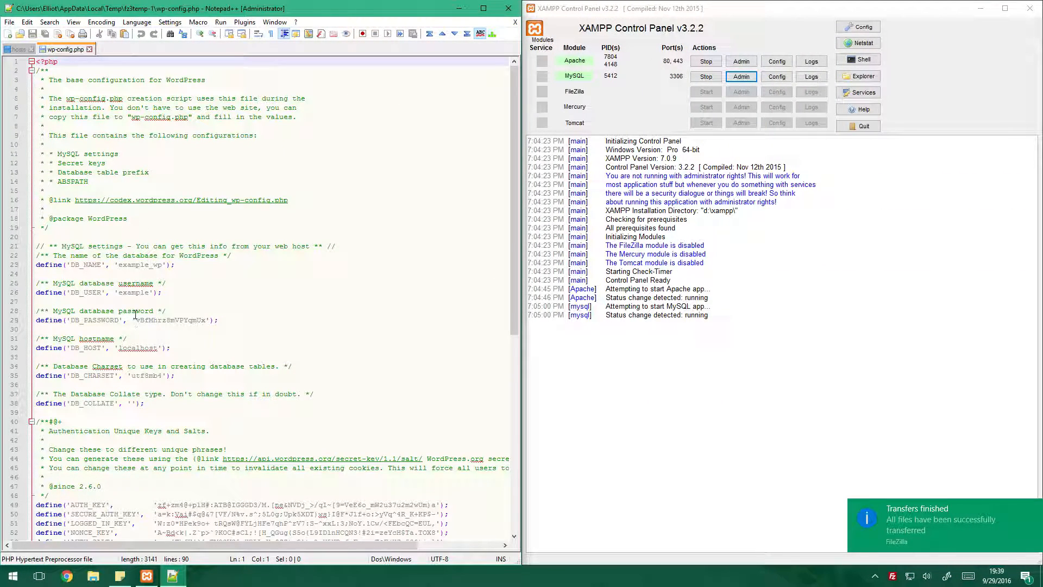
pyautogui.moveTo(136, 321); pyautogui.dragTo(207, 321)
pyautogui.hotkey('ctrl', 'v')
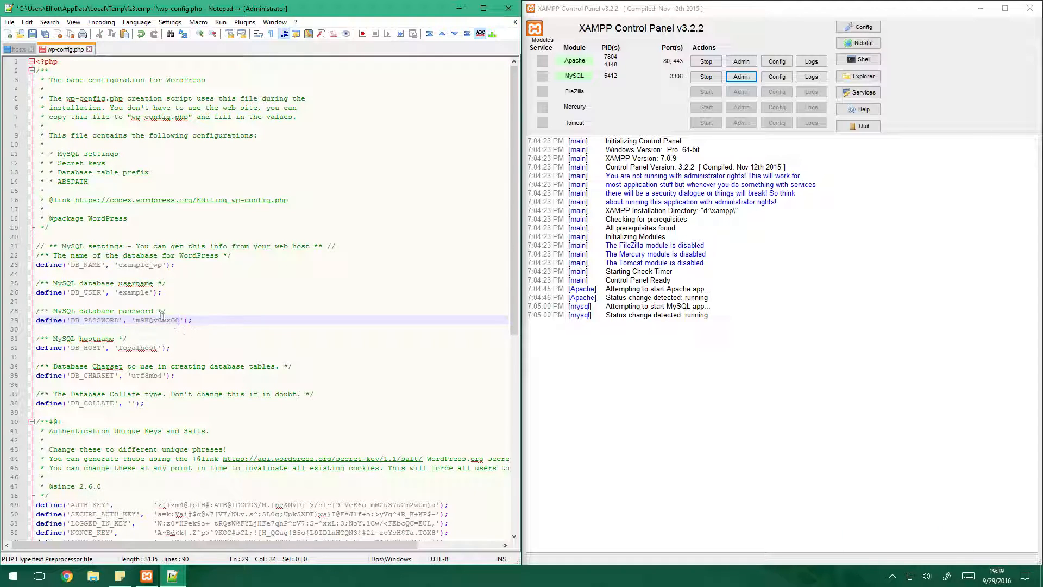
# Copy the database user's name from the Vesta database list in Chrome and set it as DB_USER in wp-config.php
pyautogui.doubleClick(131, 293)
pyautogui.doubleClick(135, 265)
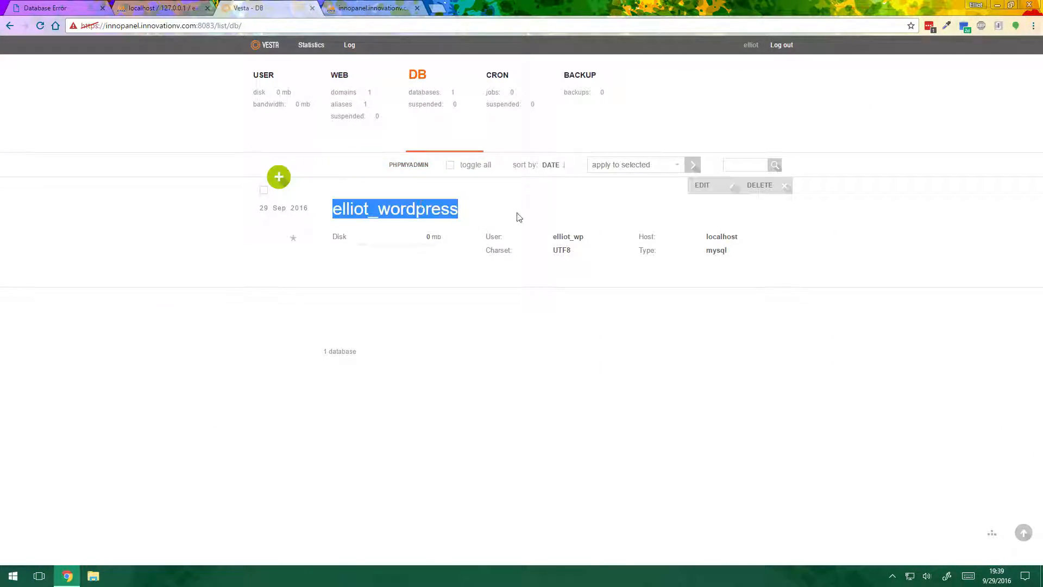
pyautogui.tripleClick(576, 236)
pyautogui.click(576, 237)
pyautogui.moveTo(585, 236); pyautogui.dragTo(554, 237)
pyautogui.hotkey('ctrl', 'c')
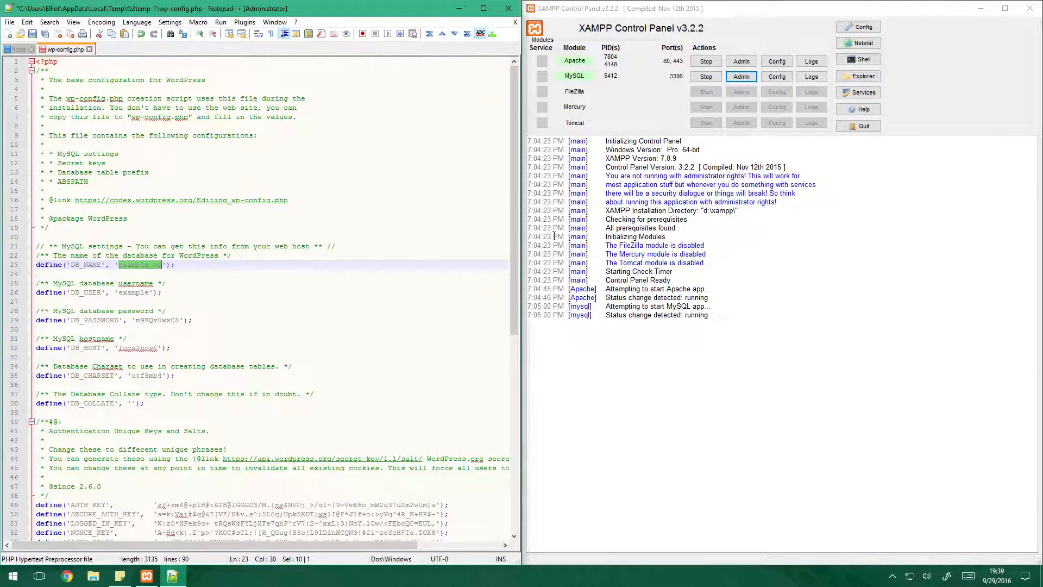
pyautogui.doubleClick(144, 293)
pyautogui.hotkey('ctrl', 'v')
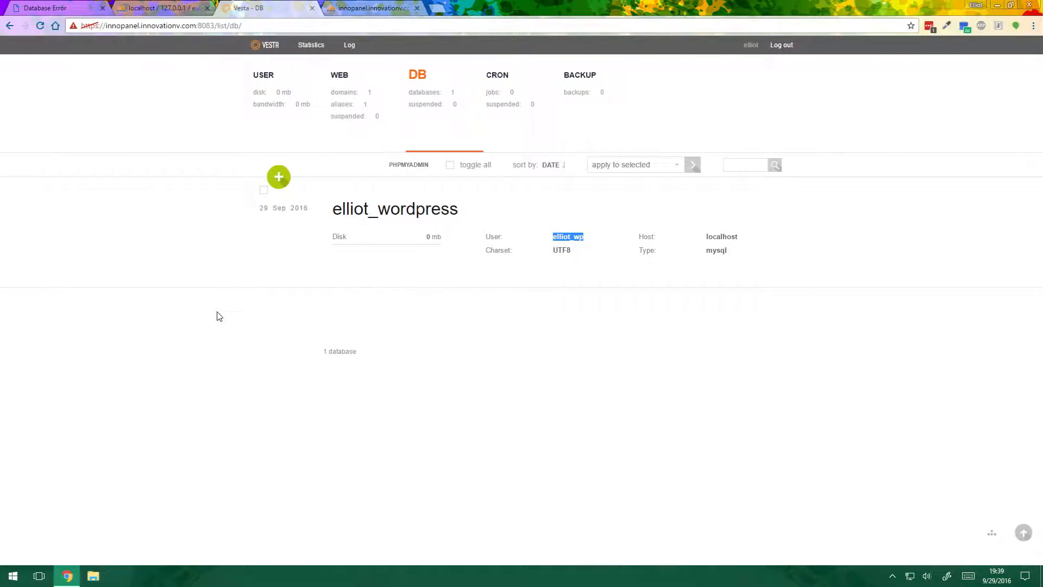
# Copy the WordPress database's name from the Vesta list and set it as DB_NAME in wp-config.php
pyautogui.moveTo(480, 210); pyautogui.dragTo(336, 209)
pyautogui.hotkey('ctrl', 'c')
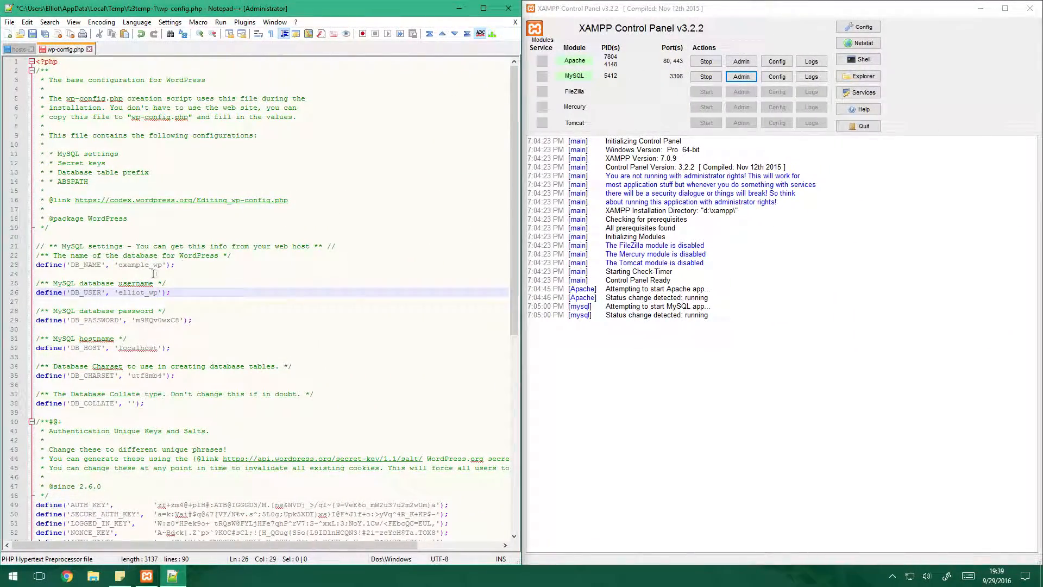
pyautogui.doubleClick(132, 265)
pyautogui.hotkey('ctrl', 'v')
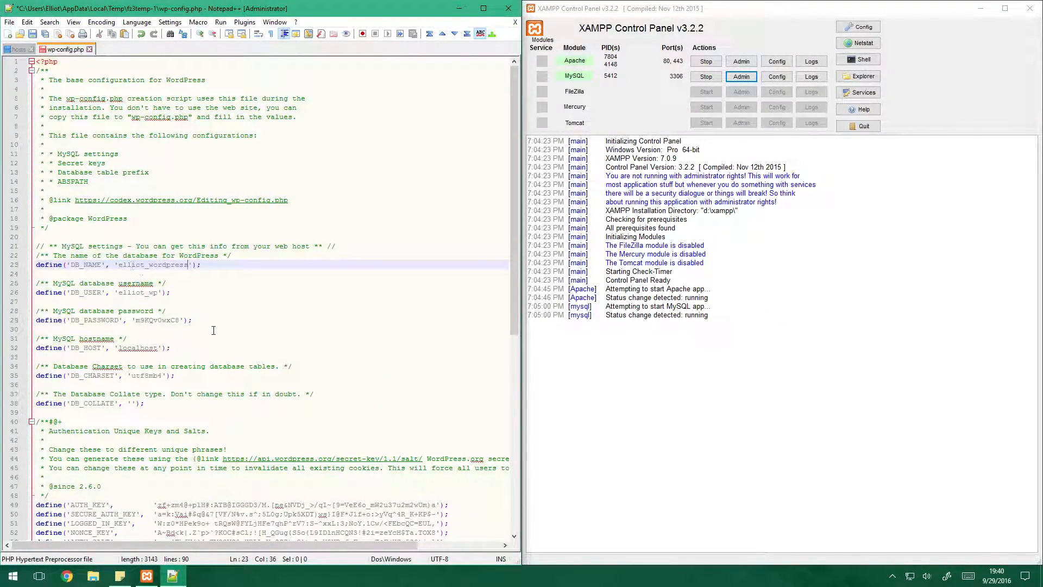
# Review the host and charset settings, save wp-config.php and upload it back to the server, finishing editing and deleting the local file
pyautogui.doubleClick(143, 347)
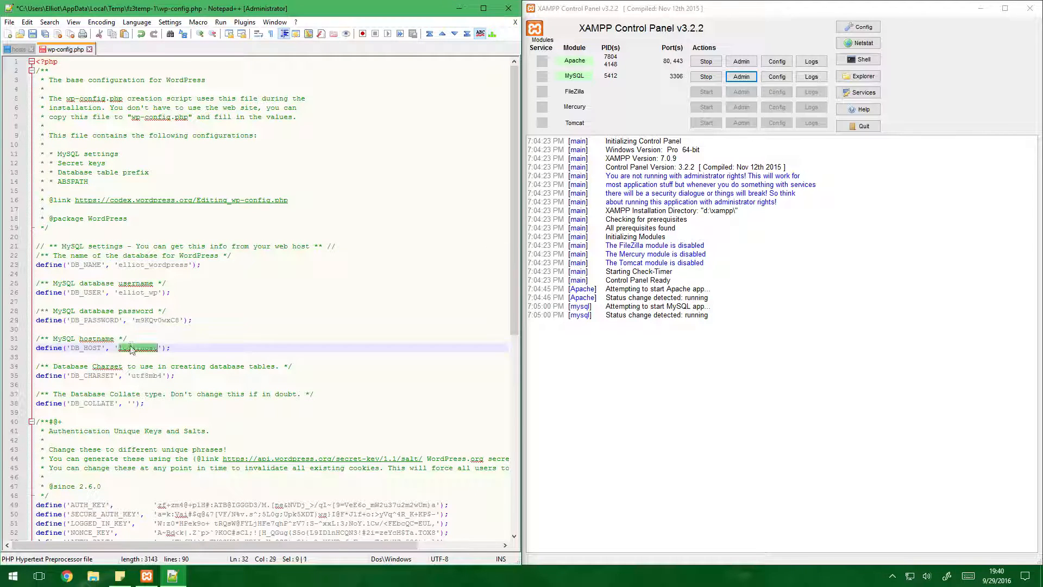
pyautogui.doubleClick(147, 375)
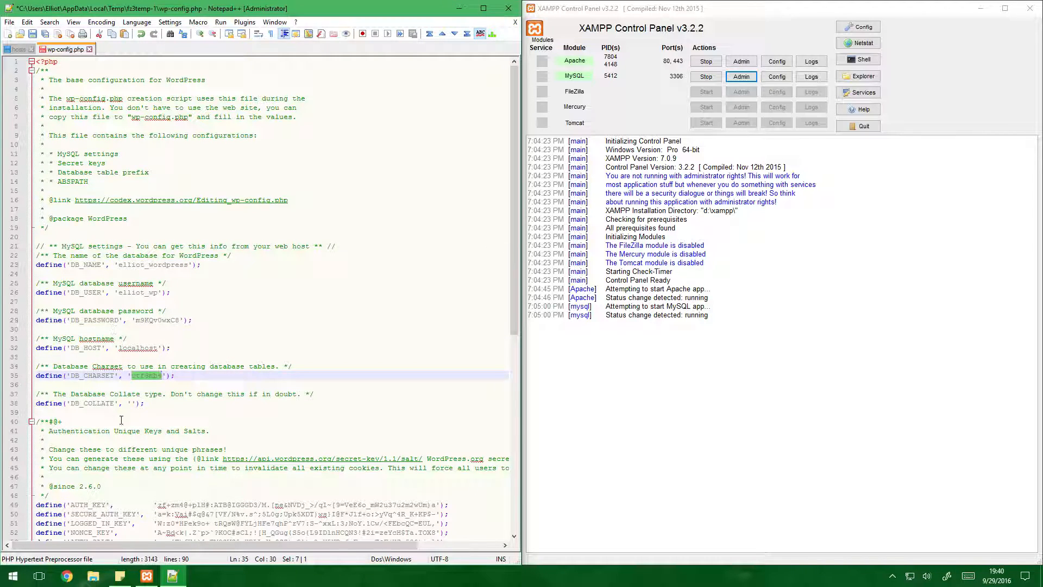
pyautogui.moveTo(37, 357); pyautogui.dragTo(283, 450)
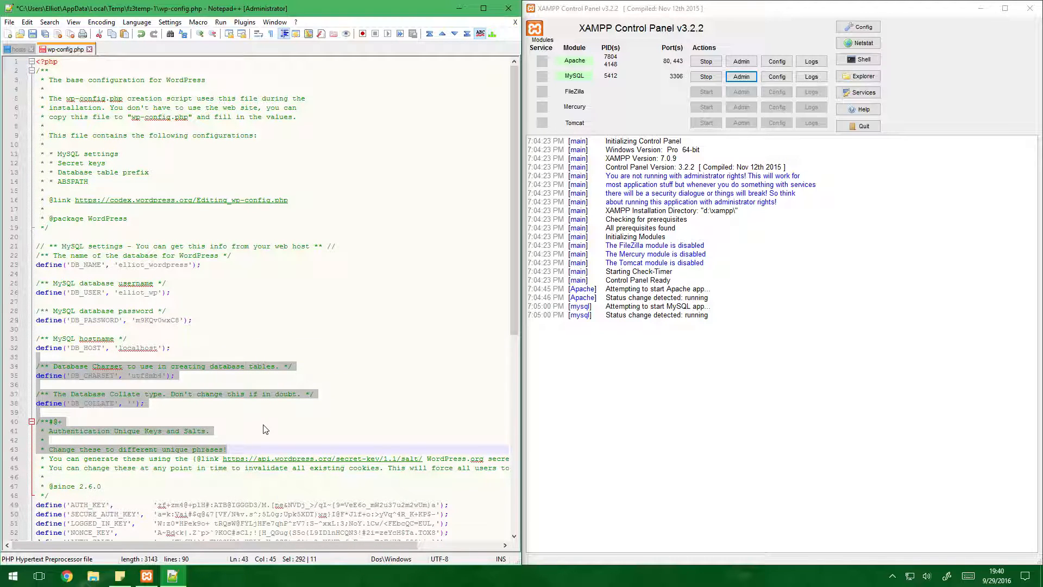
pyautogui.hotkey('ctrl', 's')
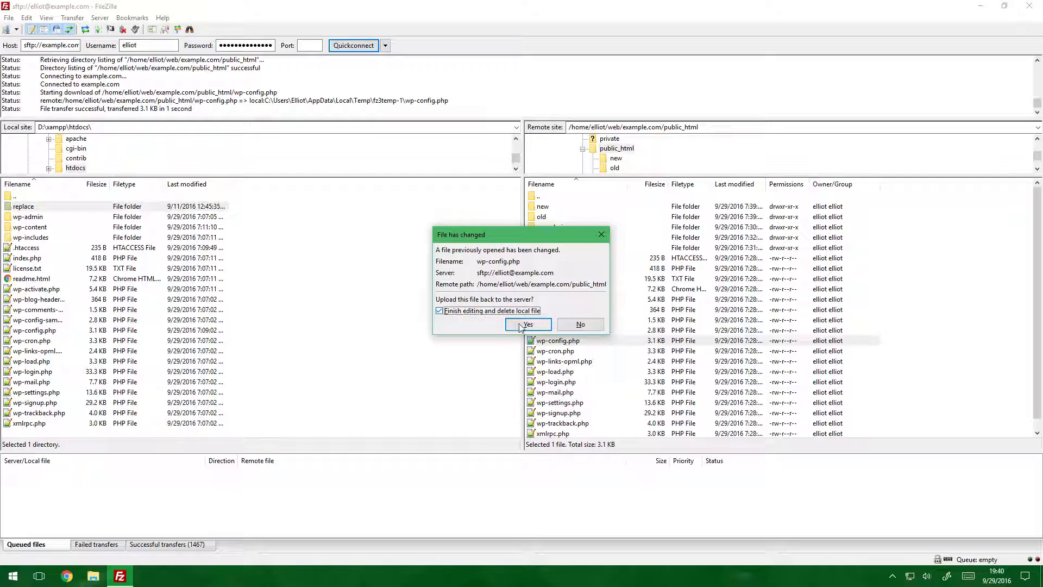
pyautogui.click(527, 325)
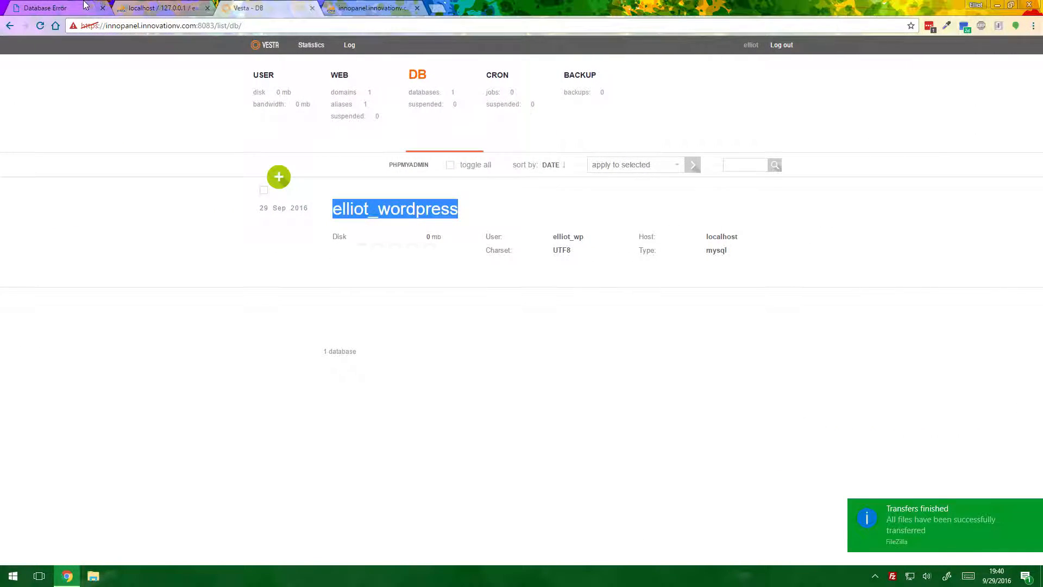
# Switch to Chrome and reload example.com to check the migrated site
pyautogui.click(85, 4)
pyautogui.click(38, 25)
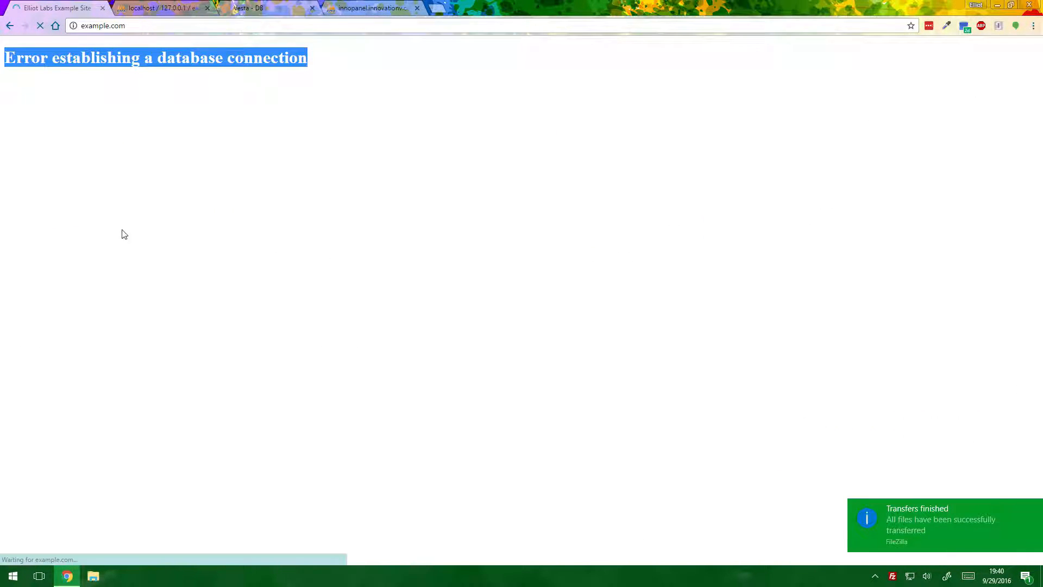